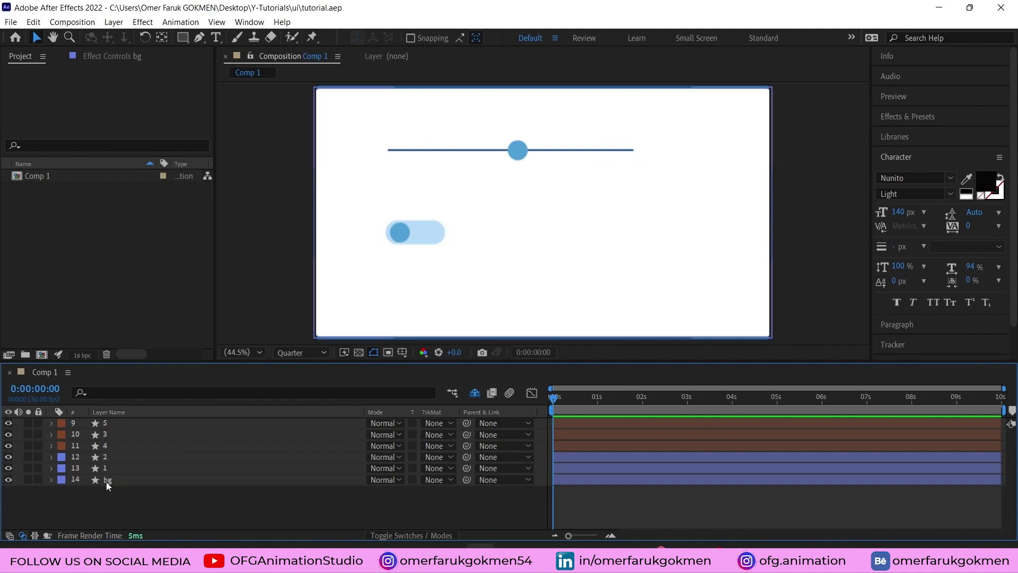
Isolate the bg layer to view it alone, and restore the visibility of the other layers.
click(106, 480)
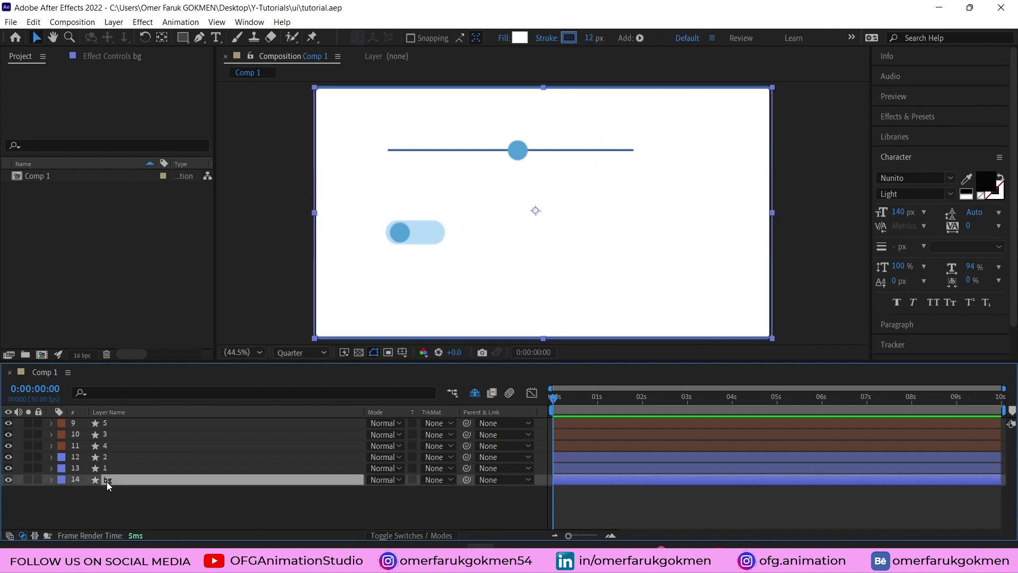
click(28, 479)
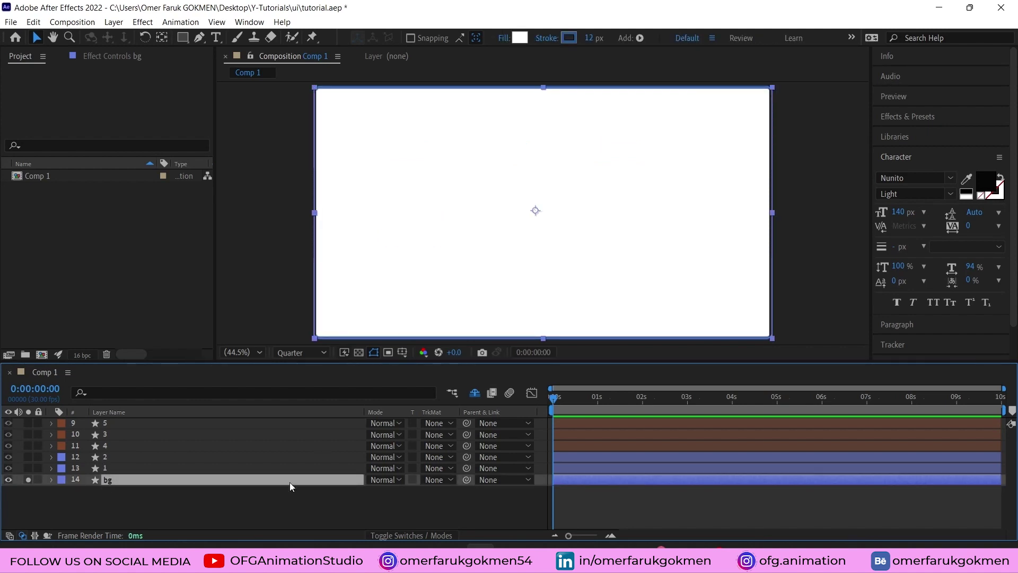
click(291, 490)
click(28, 479)
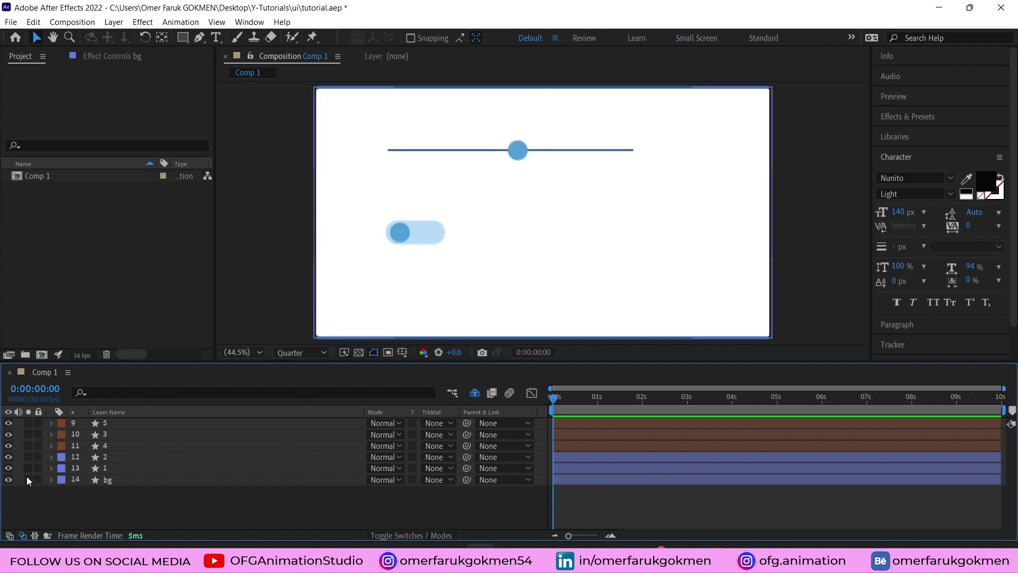
Isolate layers 1 and 2 to view the parts of the toggle switch, and restore the other layers.
click(28, 467)
click(86, 468)
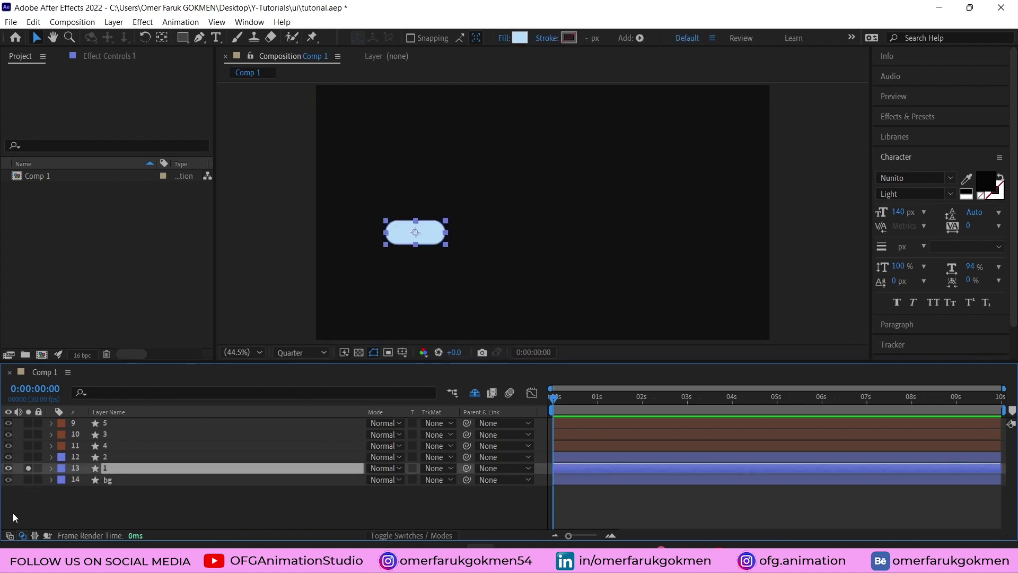
click(27, 458)
key(ctrl+shift+a)
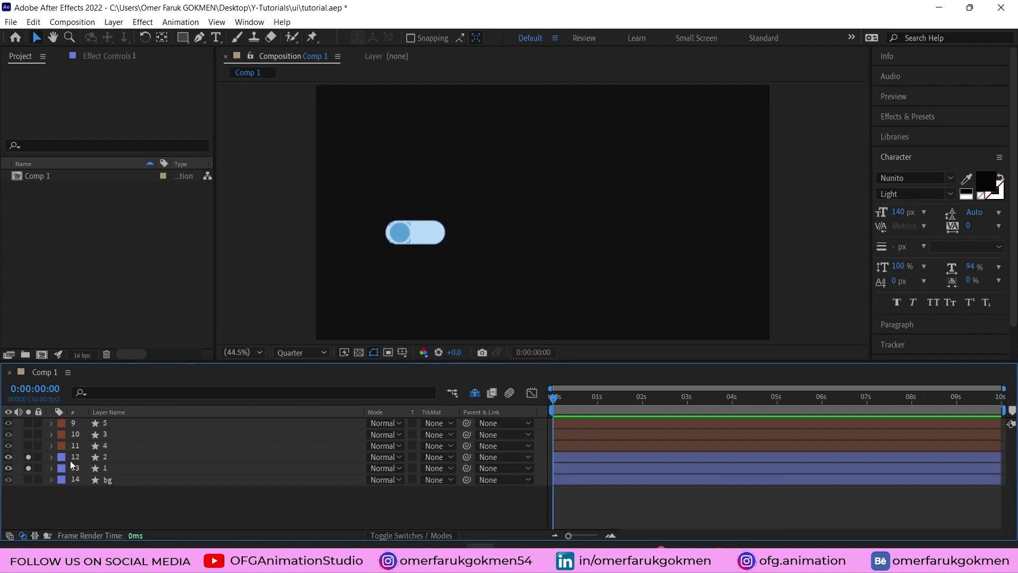
click(104, 457)
click(29, 456)
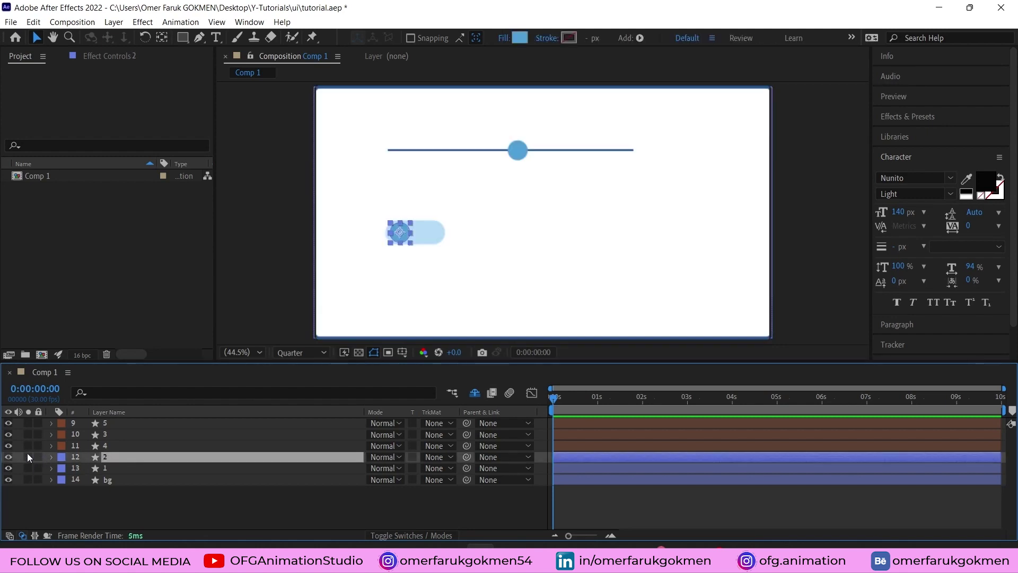
Isolate layers 3, 4 and 5 to view the slider's parts, and restore the other layers.
click(103, 445)
click(28, 446)
drag(27, 445, 28, 422)
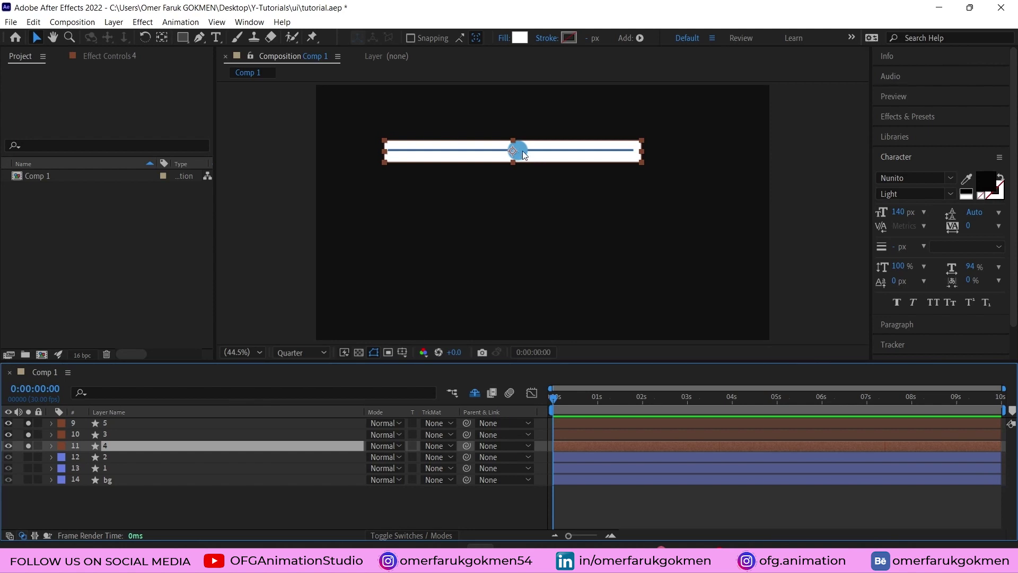
drag(29, 425, 29, 444)
Briefly solo the bg layer, and lock it.
click(28, 480)
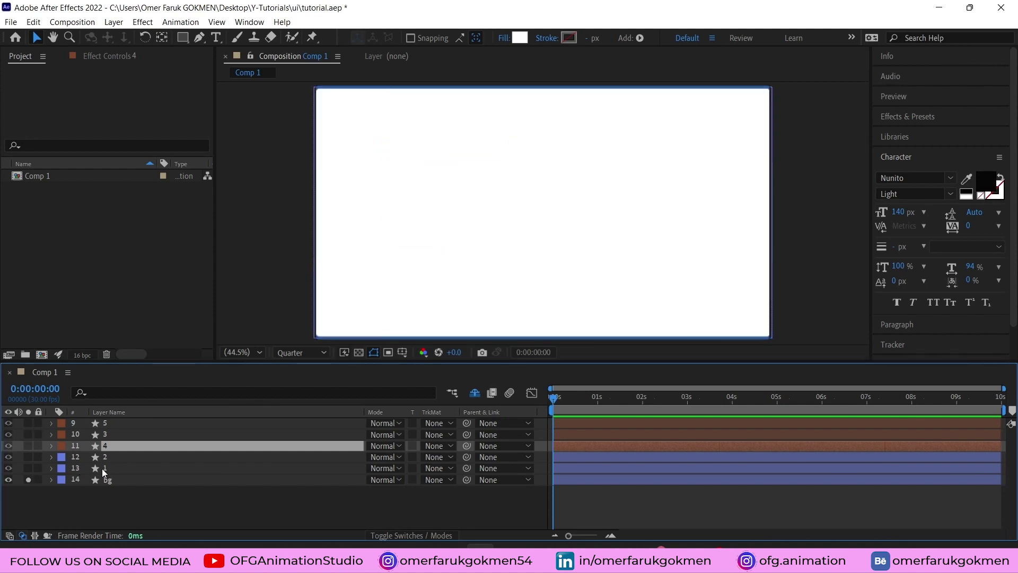
click(101, 469)
click(108, 458)
click(28, 480)
click(38, 479)
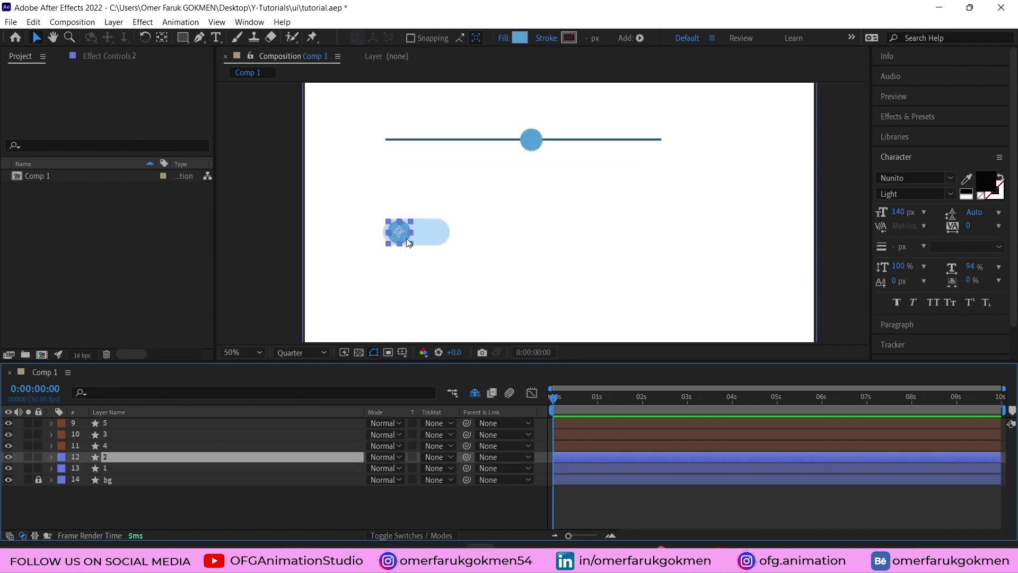
Keyframe layer 2's Position at 0 seconds, and move the knob to the toggle's right end, about 482, 624, at 1 second.
scroll(406, 237, up, 3)
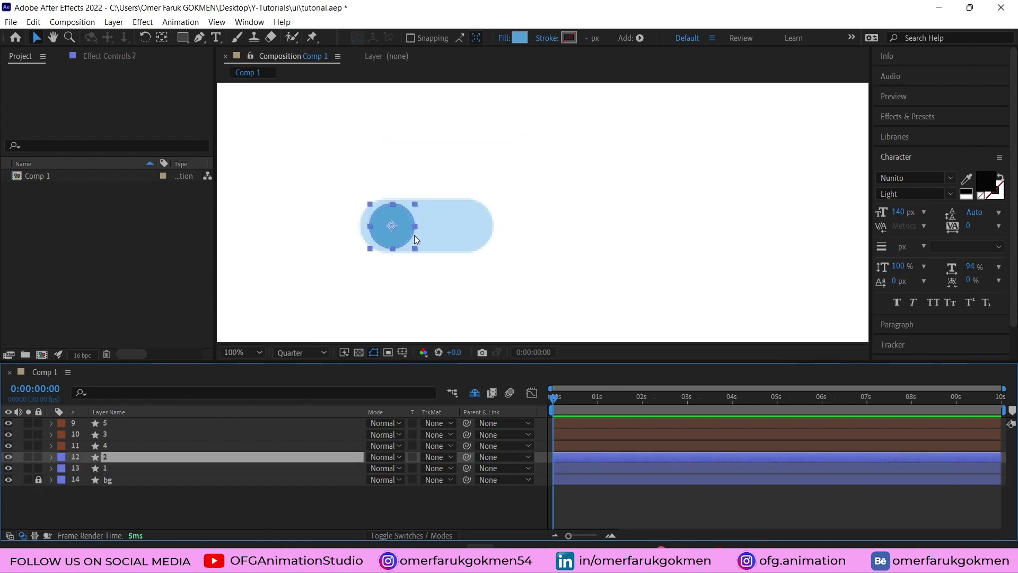
scroll(415, 234, down, 2)
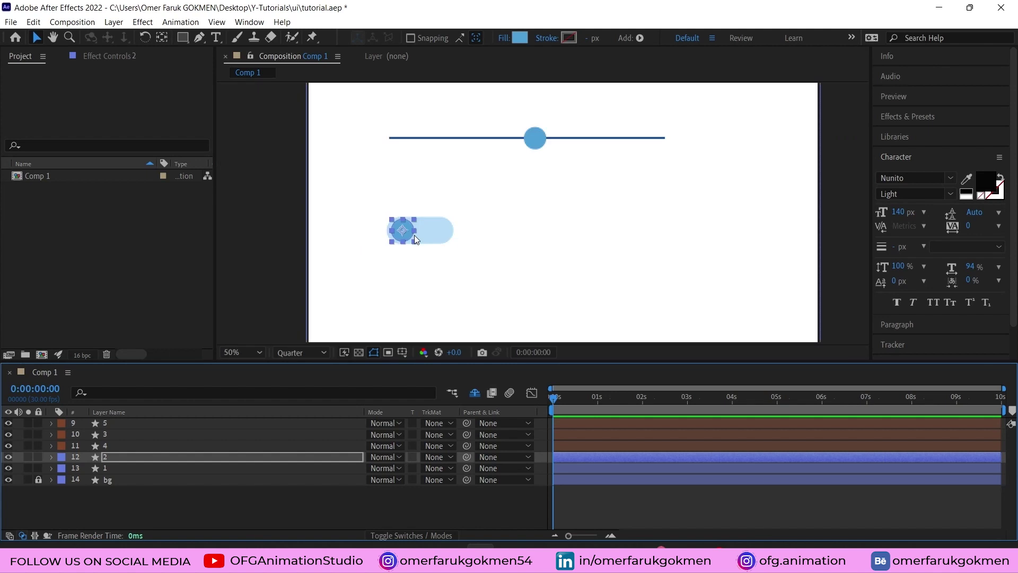
click(109, 456)
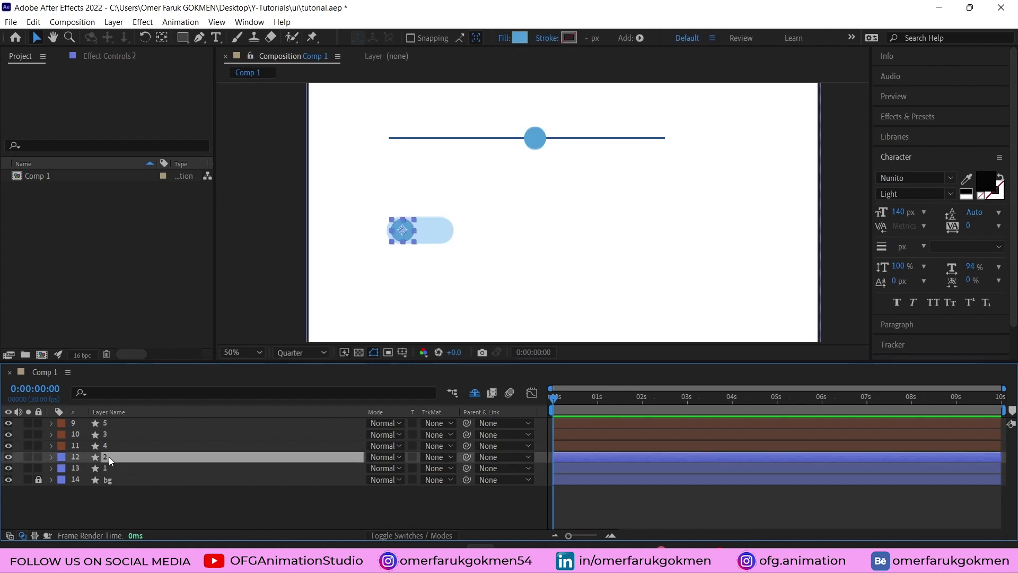
key(p)
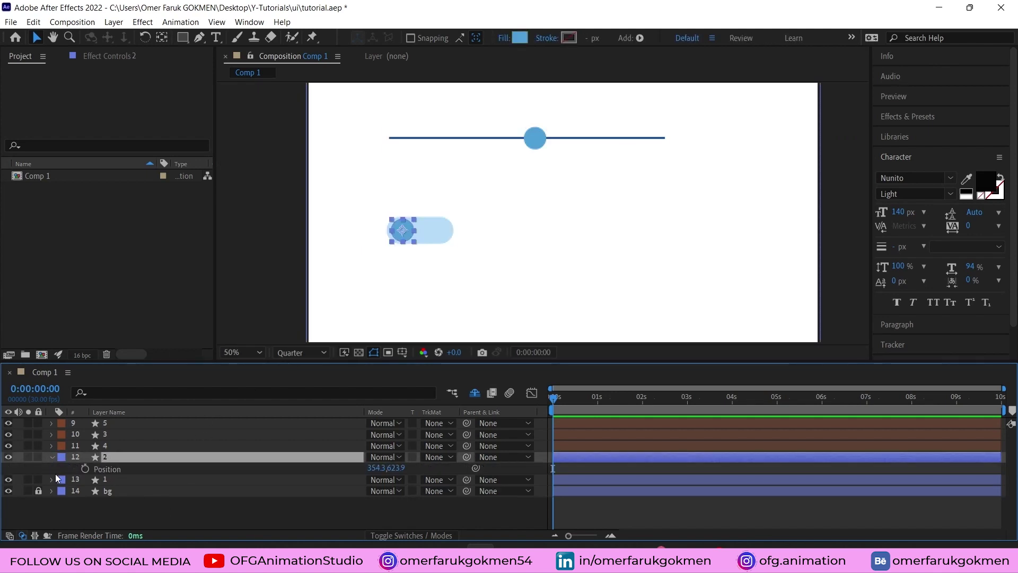
click(86, 469)
drag(556, 396, 602, 412)
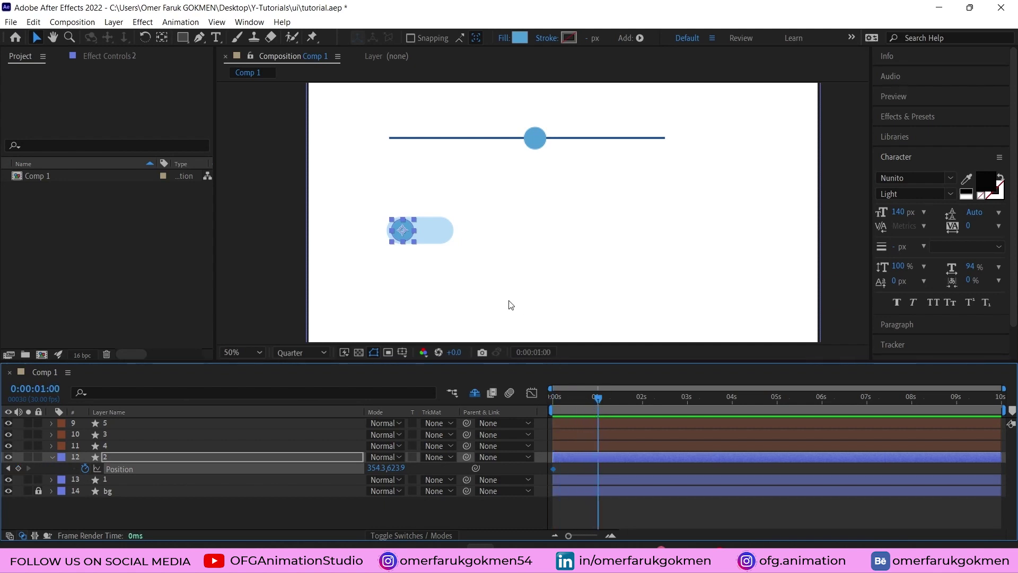
drag(406, 235, 439, 237)
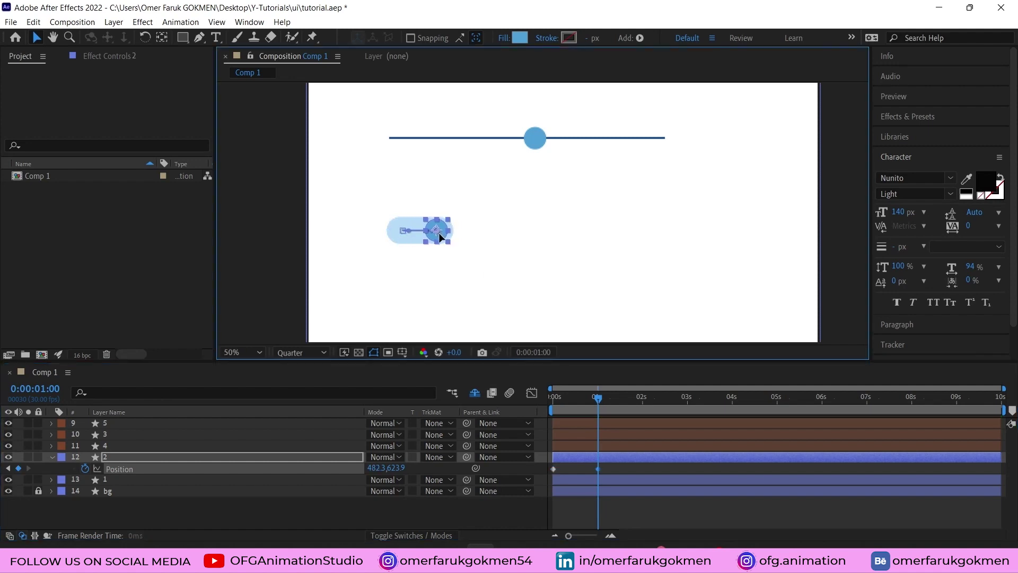
Copy layer 2's 1-second Position keyframe to 0:00:01:15 and its first Position keyframe to 0:00:02:15.
drag(597, 403, 622, 415)
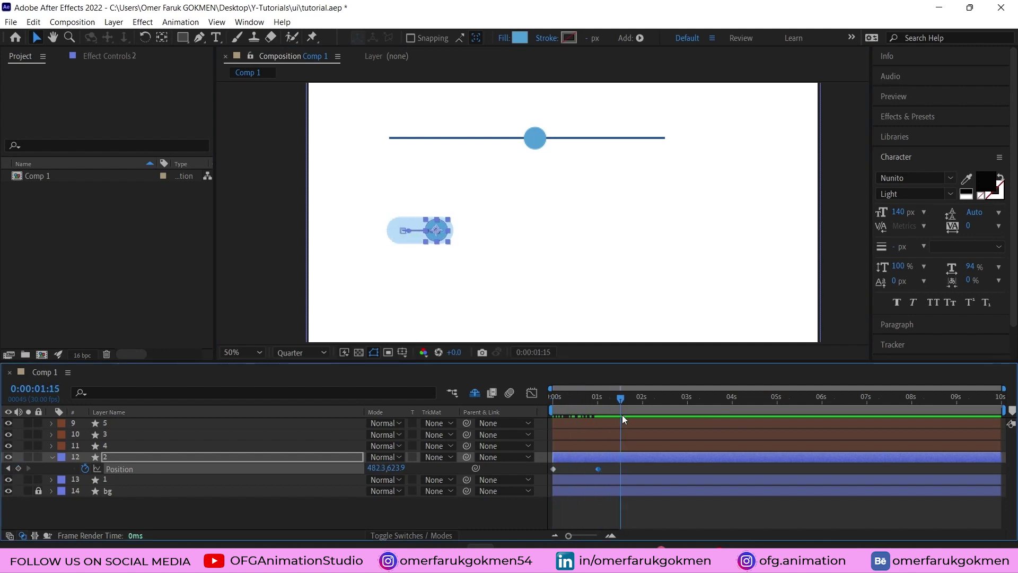
key(ctrl+c)
key(ctrl+v)
drag(648, 399, 666, 412)
click(553, 468)
key(ctrl+c)
key(ctrl+v)
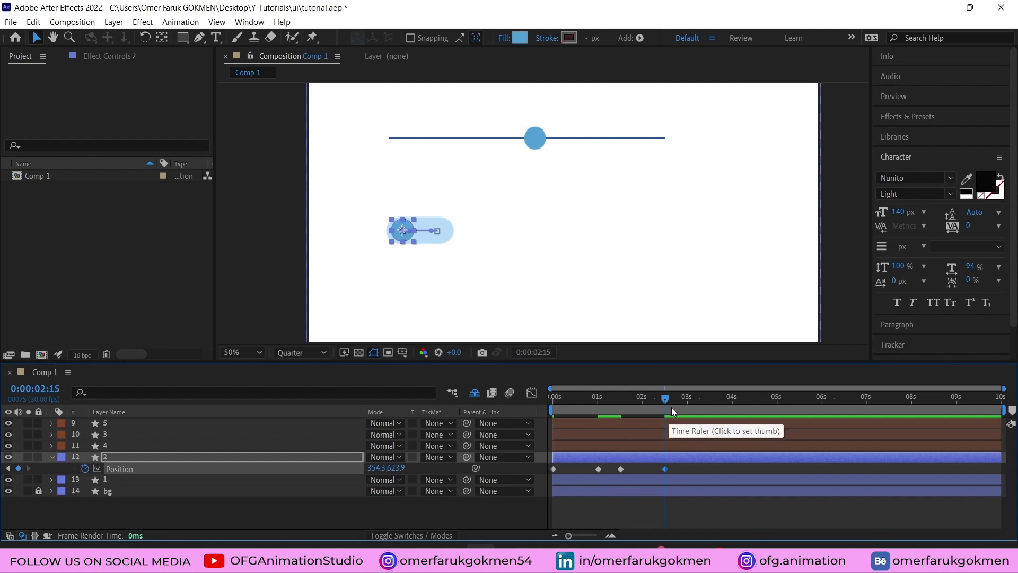
Apply Easy Ease to all four Position keyframes of layer 2.
key(Page_Up)
drag(676, 468, 549, 473)
right_click(553, 468)
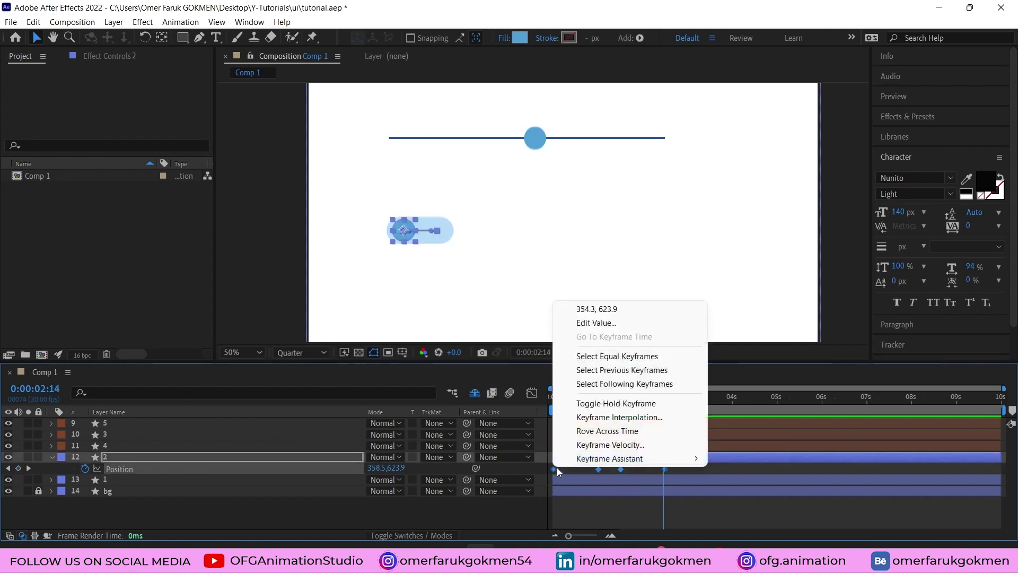
mouse_move(609, 458)
click(721, 390)
End the work area just before 3 seconds and preview the toggle's motion.
drag(647, 397, 681, 397)
key(space)
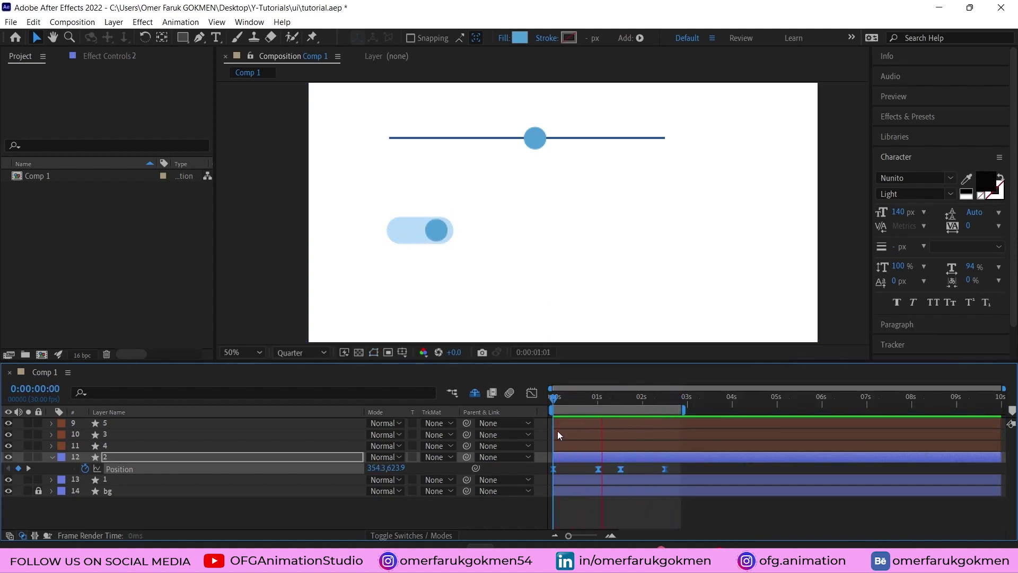
key(space)
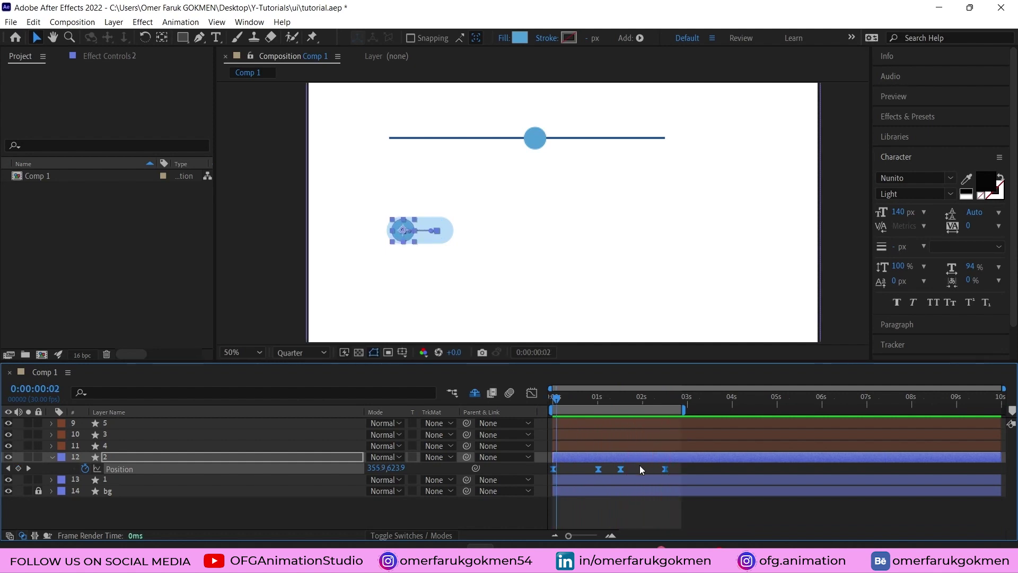
Reshape layer 2's Position speed graph to peak early in the outgoing move and late in the return move.
click(640, 467)
drag(601, 469, 525, 476)
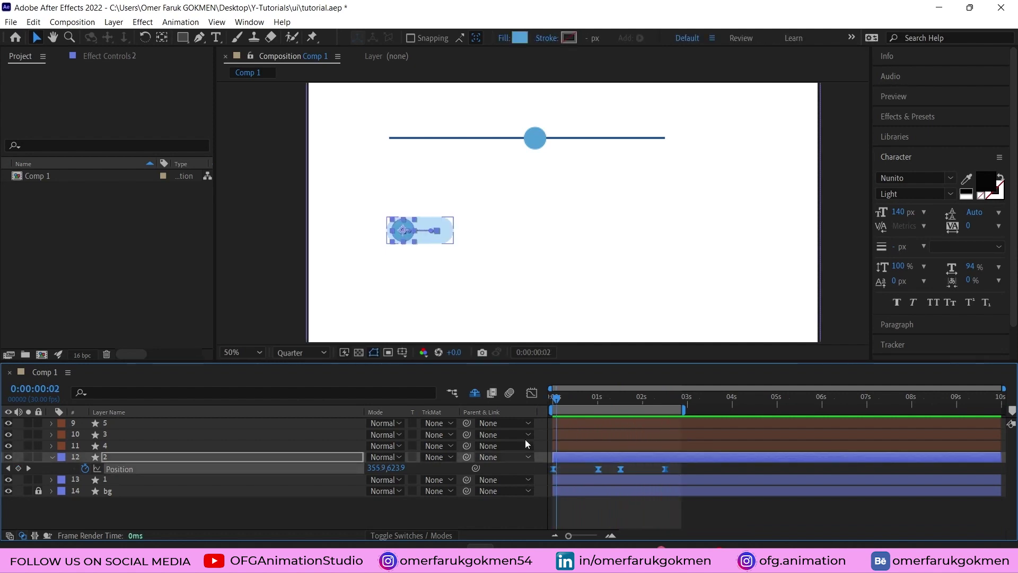
click(530, 395)
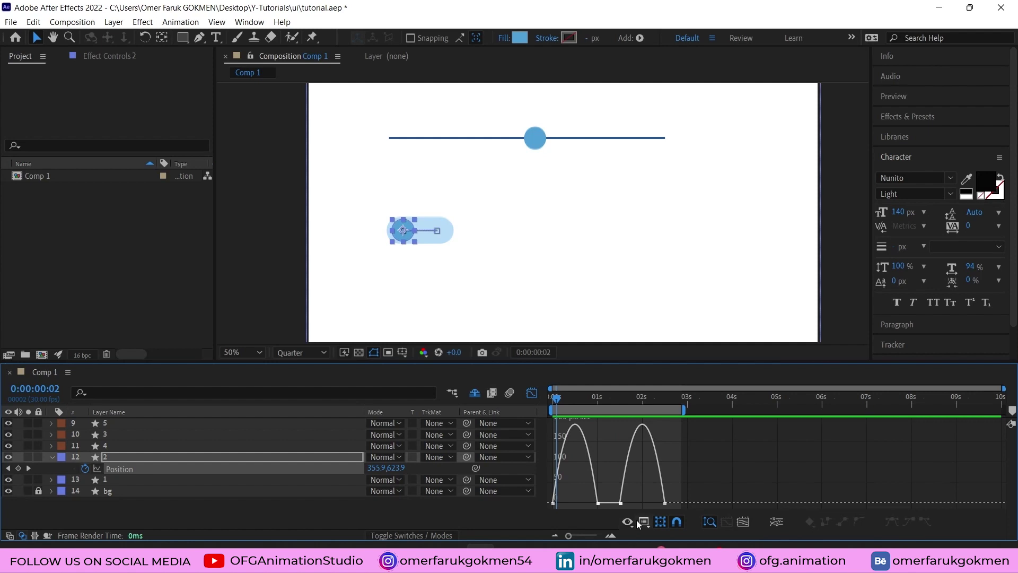
click(586, 536)
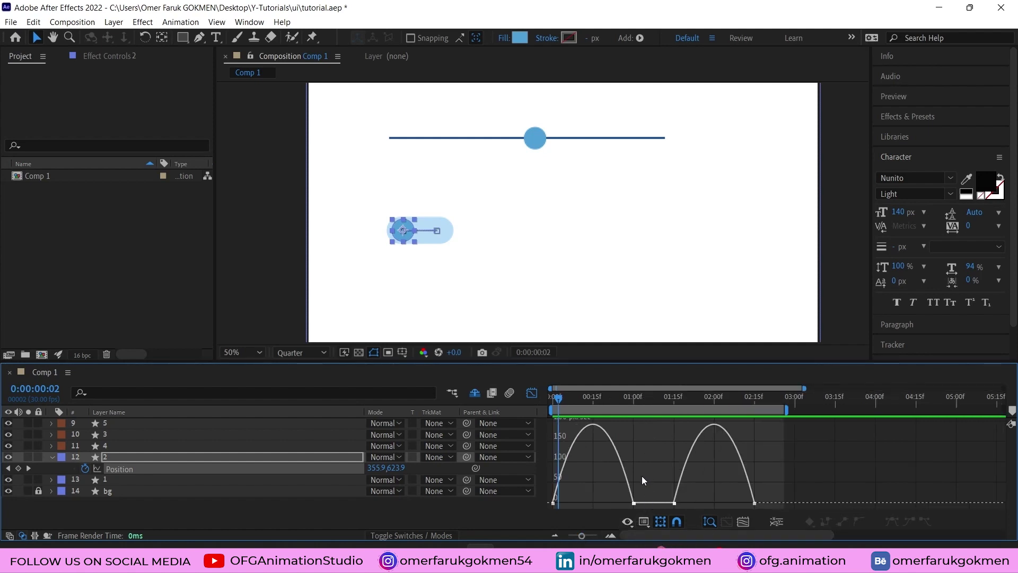
drag(640, 485, 615, 512)
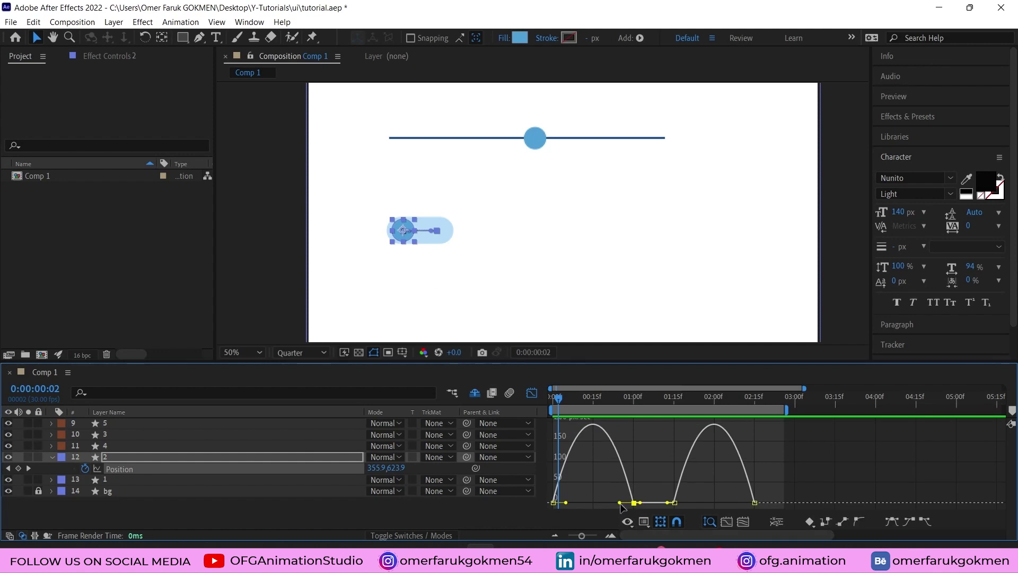
drag(619, 502, 599, 504)
drag(655, 477, 710, 502)
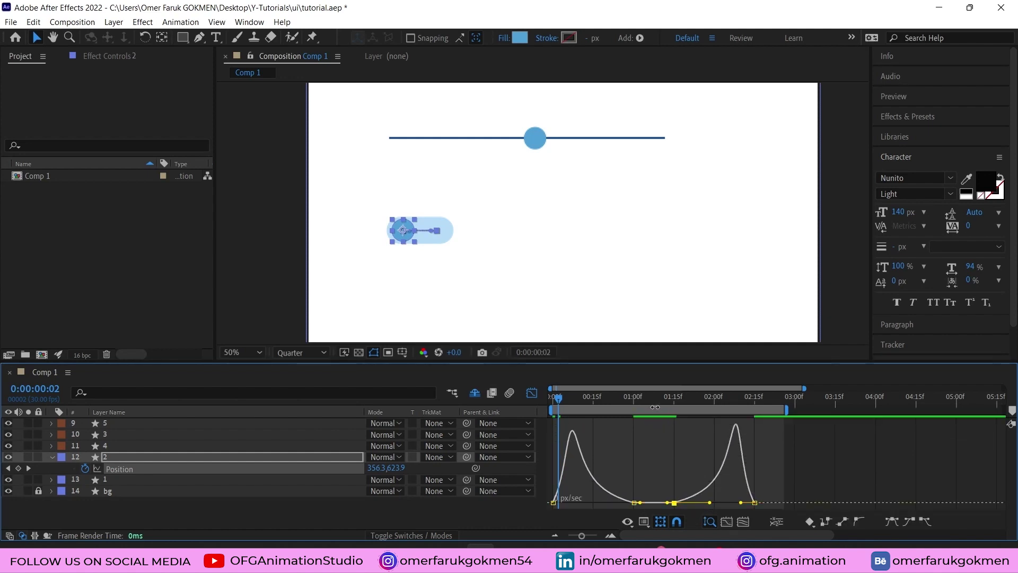
Preview the reshaped knob motion from the start of the composition.
drag(587, 400, 525, 404)
key(space)
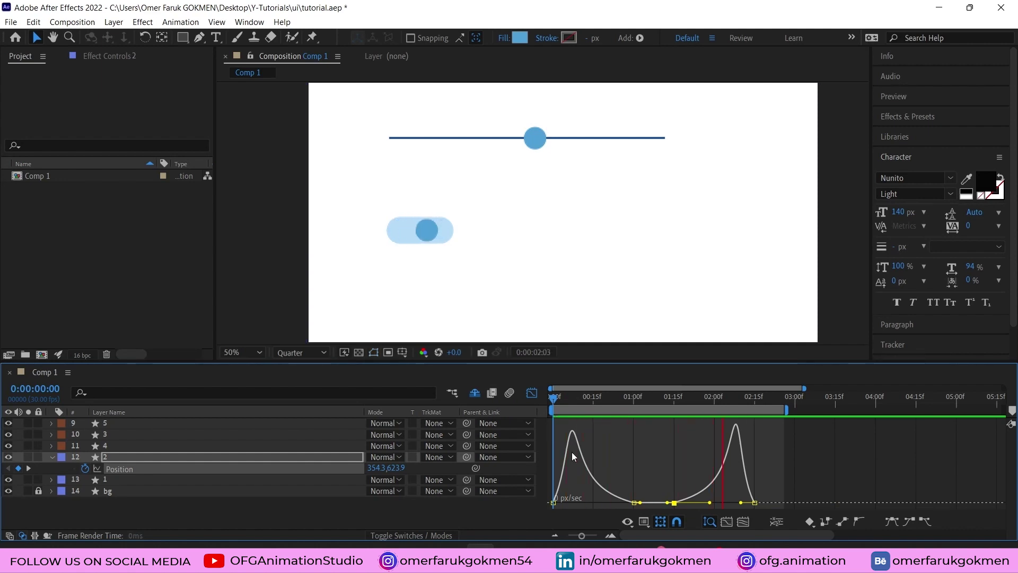
key(space)
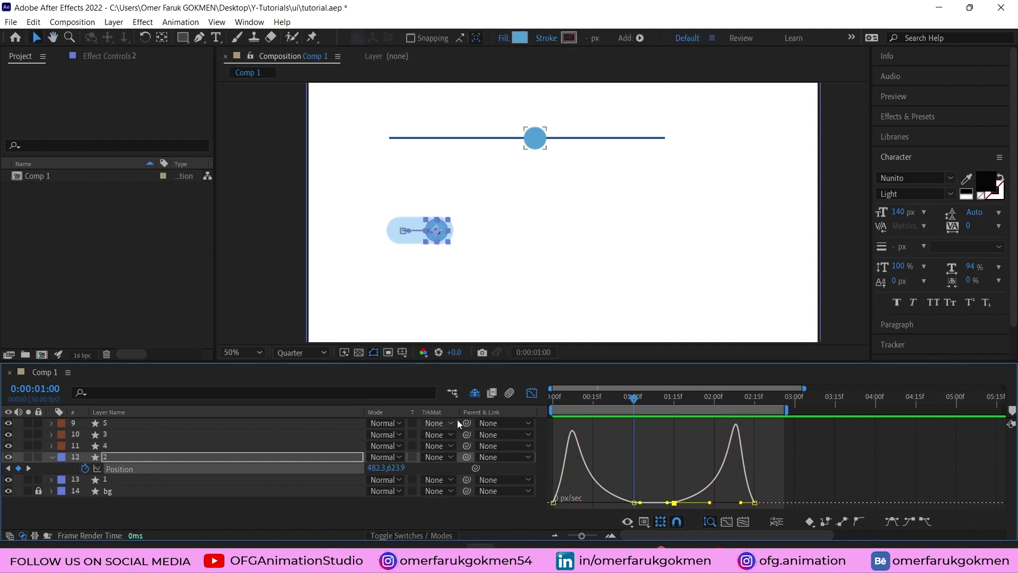
Close the Graph Editor, return to 0 seconds, and deselect layer 2.
click(531, 393)
drag(602, 399, 516, 410)
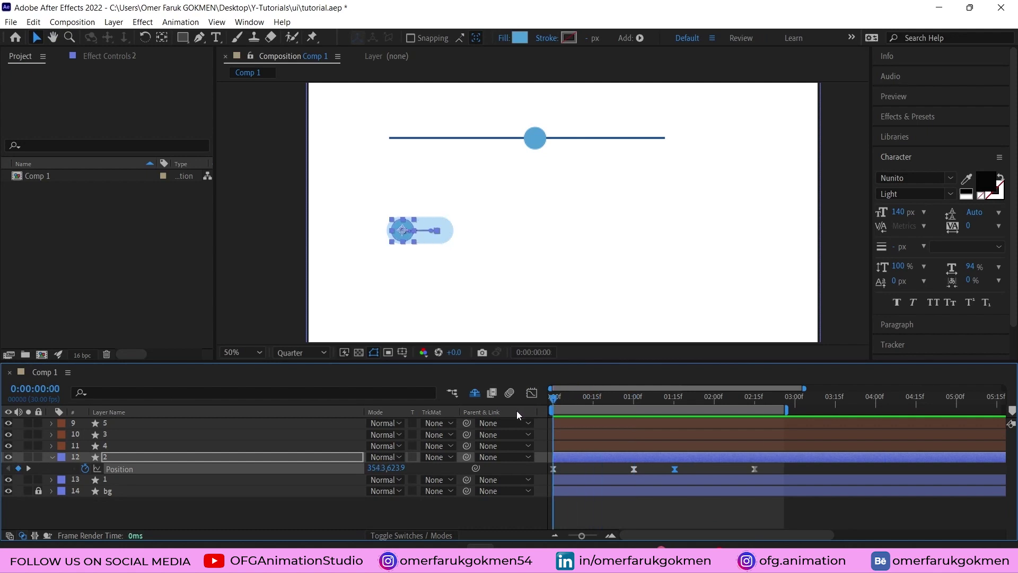
click(275, 504)
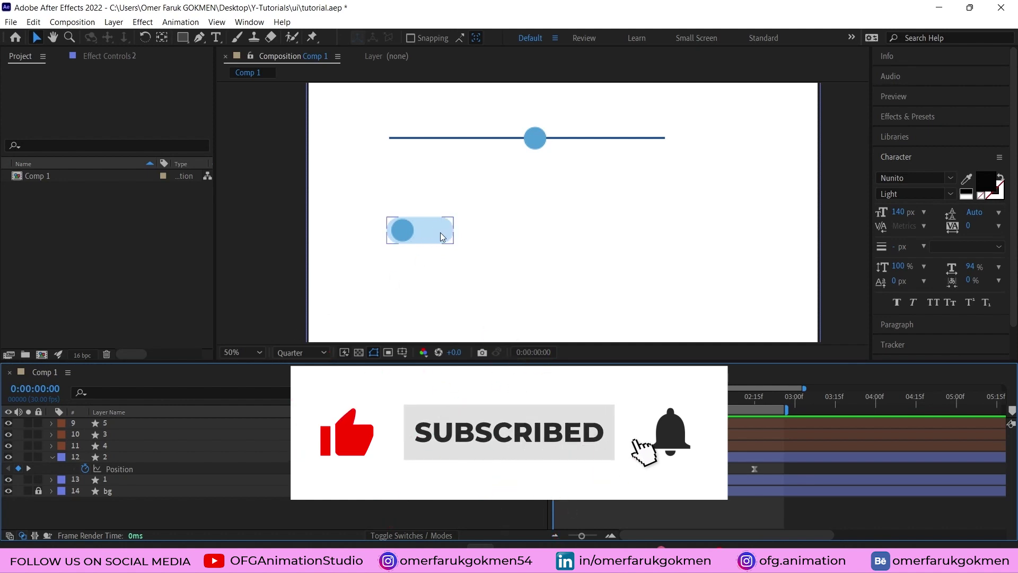
Expand layer 1's Fill 1 properties and enable keyframing of its Color at 0 seconds.
click(108, 482)
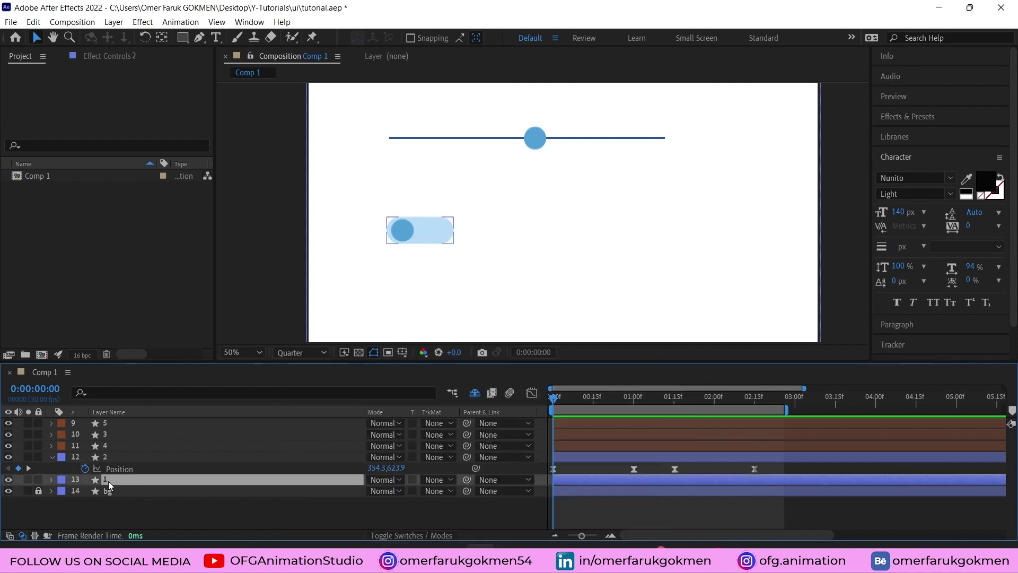
click(51, 480)
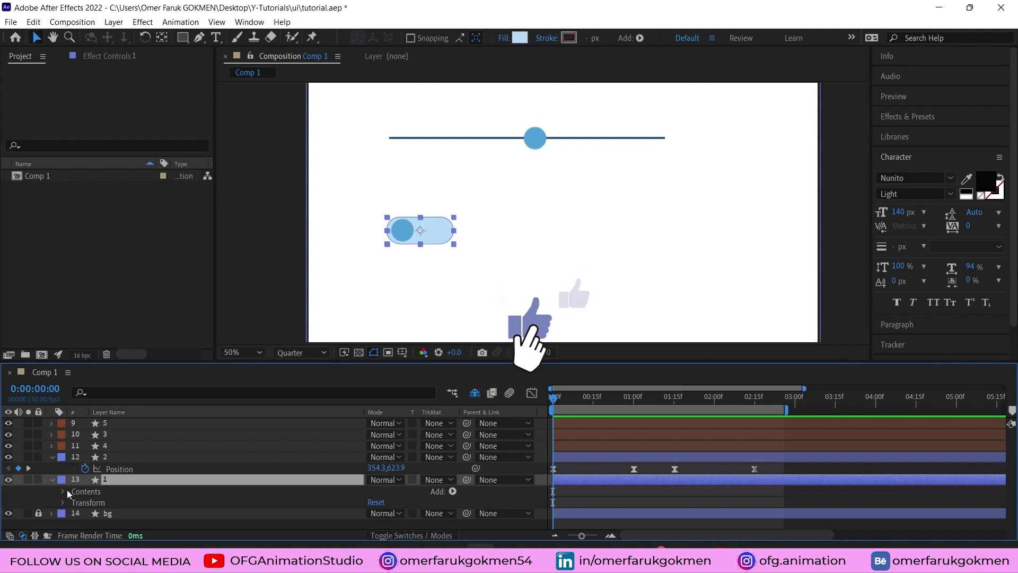
click(62, 490)
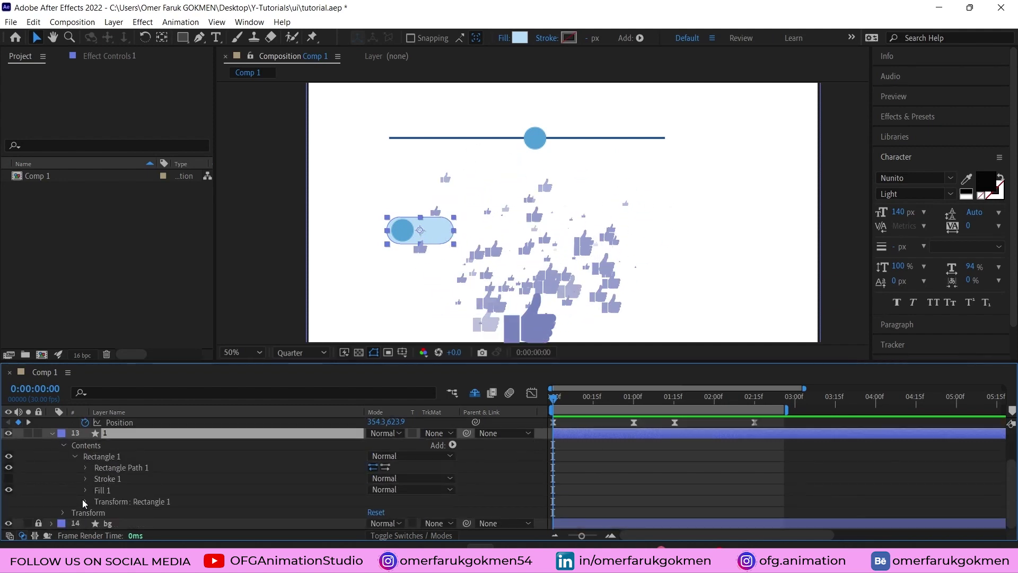
click(85, 490)
click(126, 479)
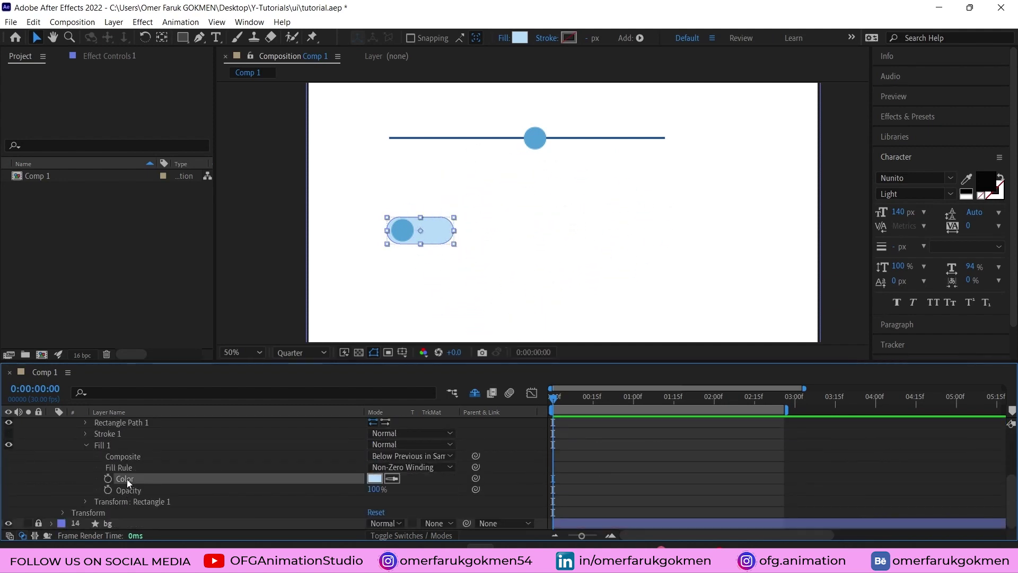
click(107, 478)
click(606, 457)
scroll(160, 463, up, 4)
click(107, 479)
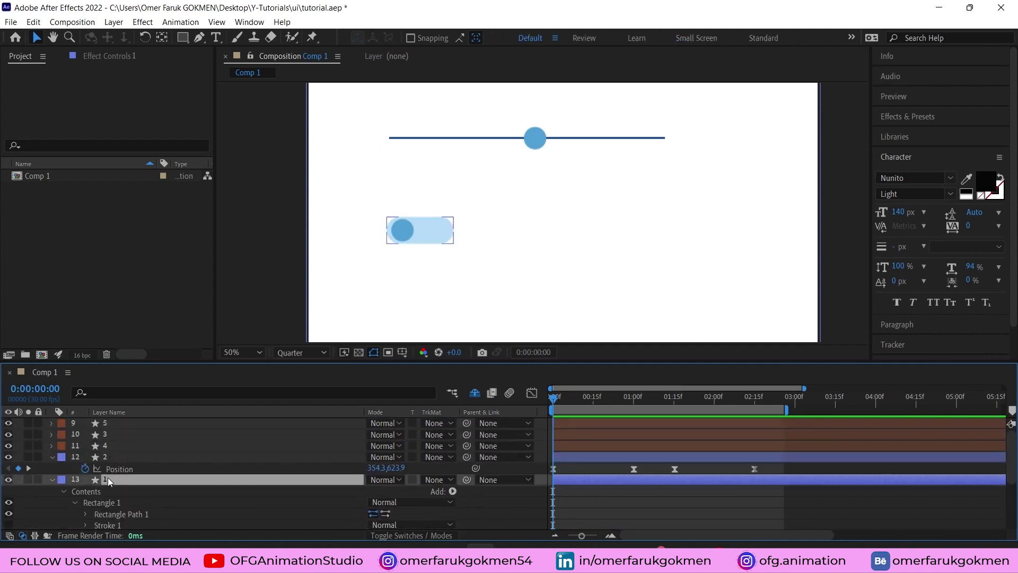
scroll(579, 485, down, 6)
scroll(580, 485, up, 4)
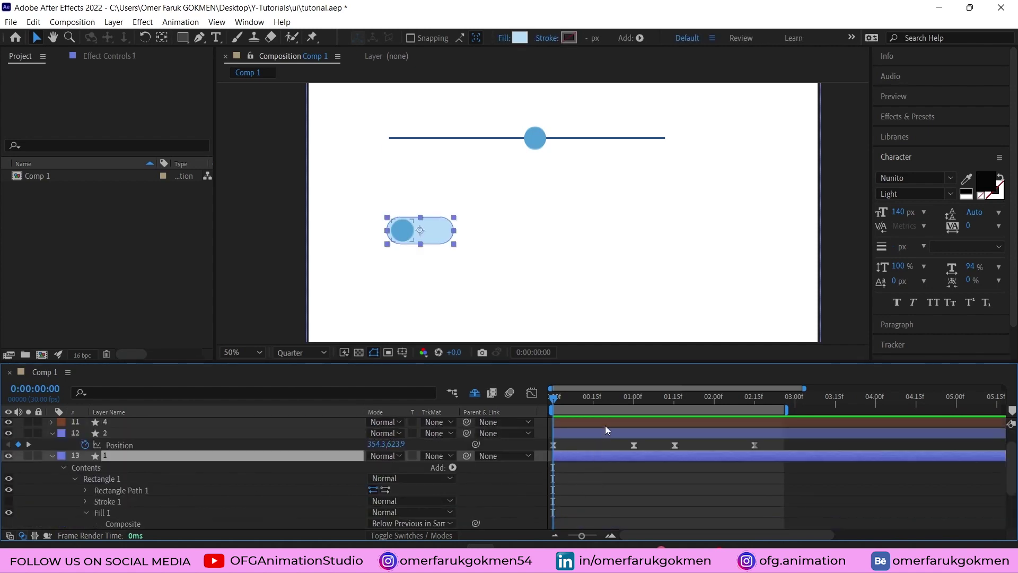
Keyframe layer 1's Fill 1 Color to green 1BEF97 at 1 second.
click(633, 398)
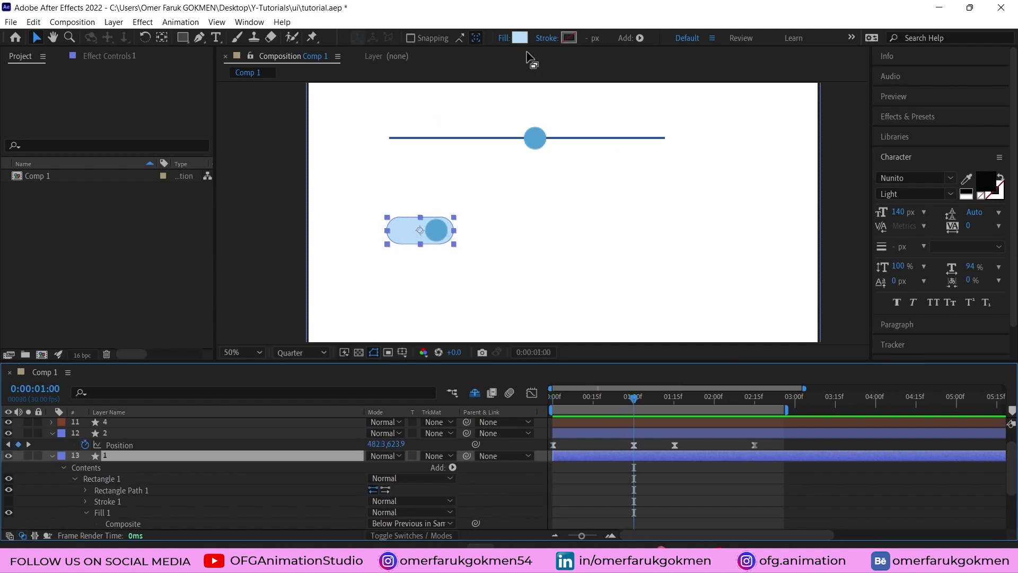
scroll(382, 477, down, 4)
click(374, 478)
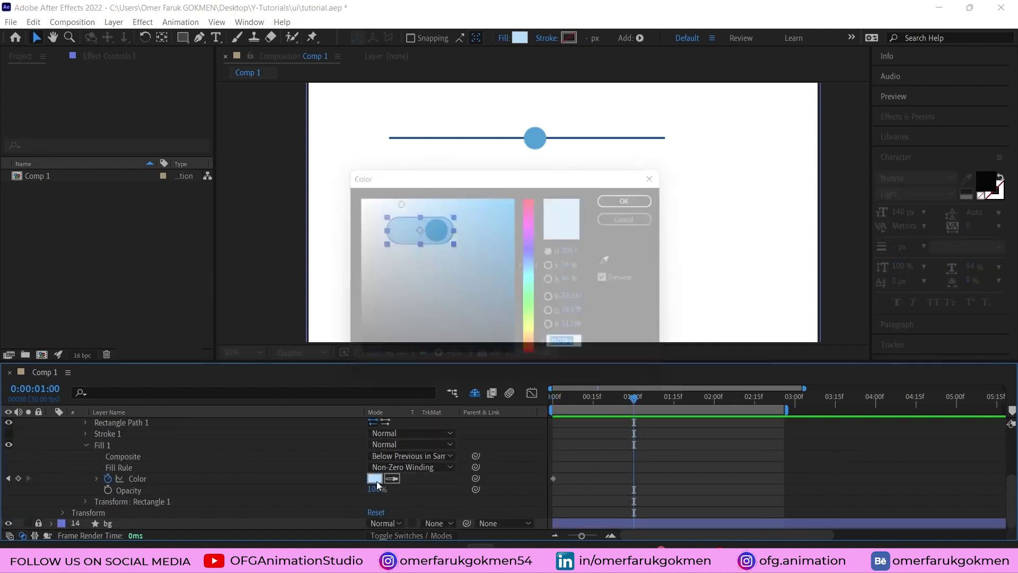
drag(429, 179, 594, 237)
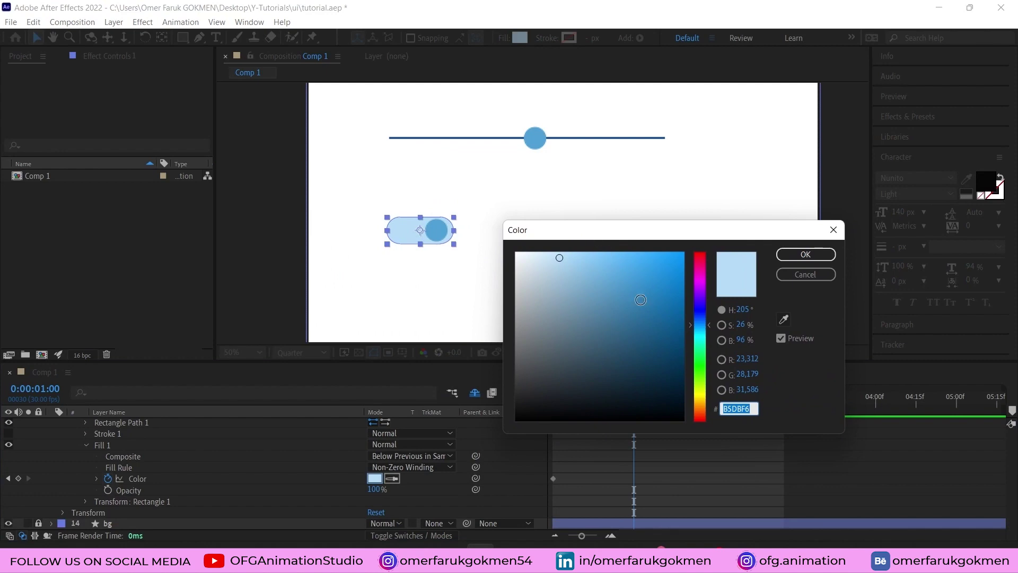
drag(708, 327, 704, 348)
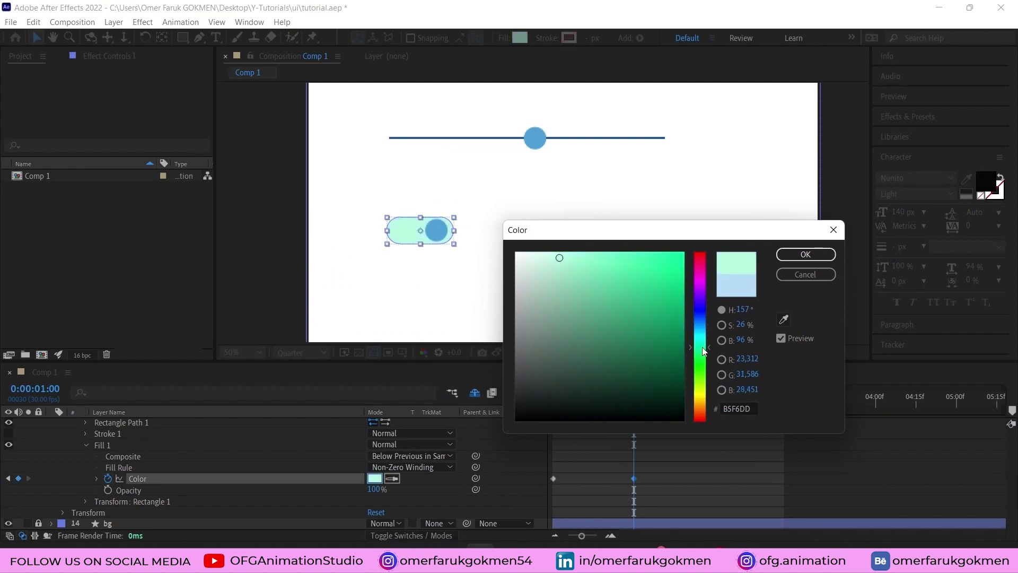
click(664, 262)
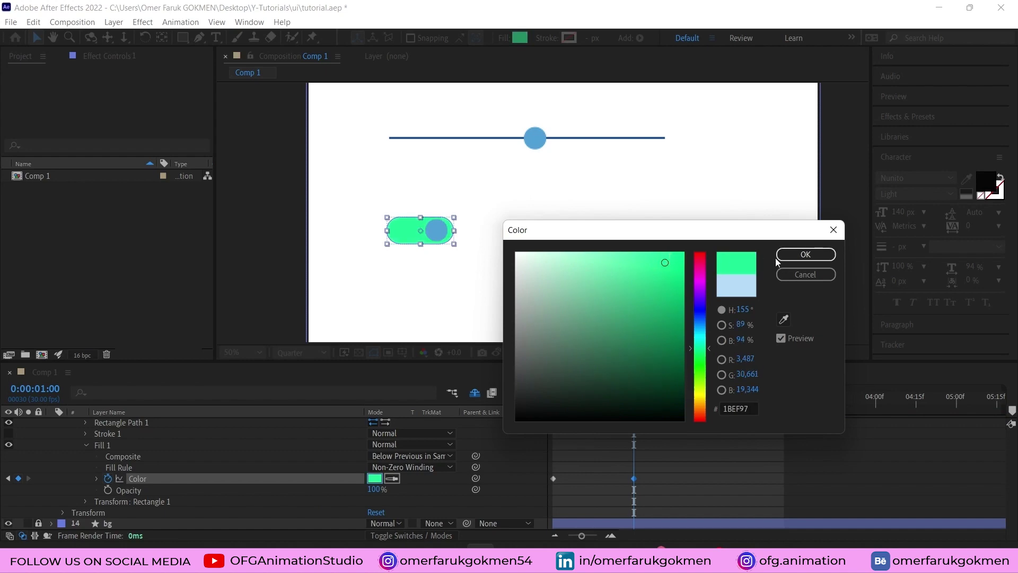
click(788, 255)
Copy the green Color keyframe to 0:00:01:15 and the starting blue keyframe to 0:00:02:15.
scroll(665, 393, up, 4)
click(673, 398)
scroll(657, 448, down, 5)
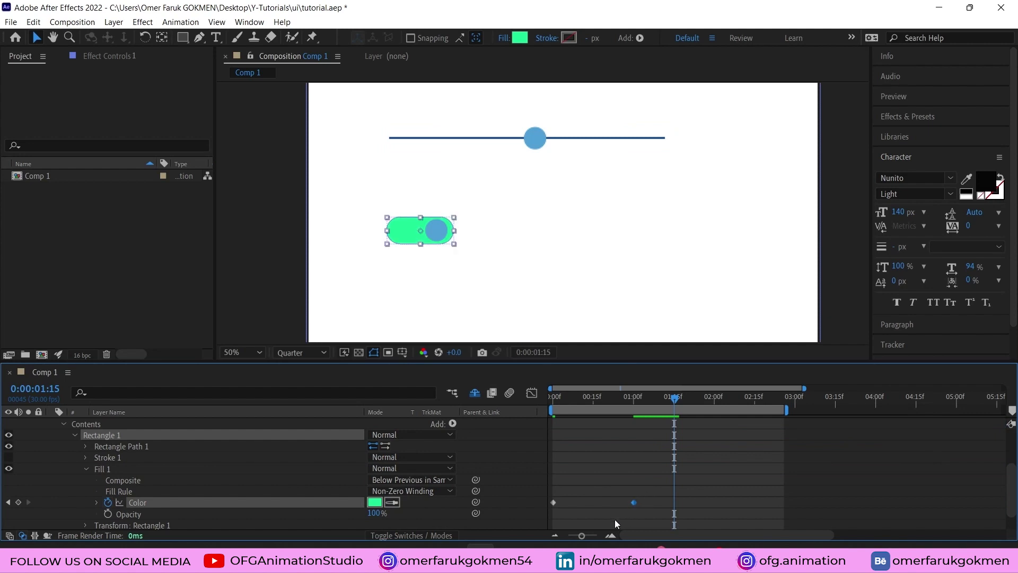
scroll(675, 477, up, 5)
drag(717, 399, 756, 404)
scroll(684, 461, down, 3)
drag(573, 490, 549, 511)
key(ctrl+c)
key(ctrl+v)
scroll(729, 495, up, 3)
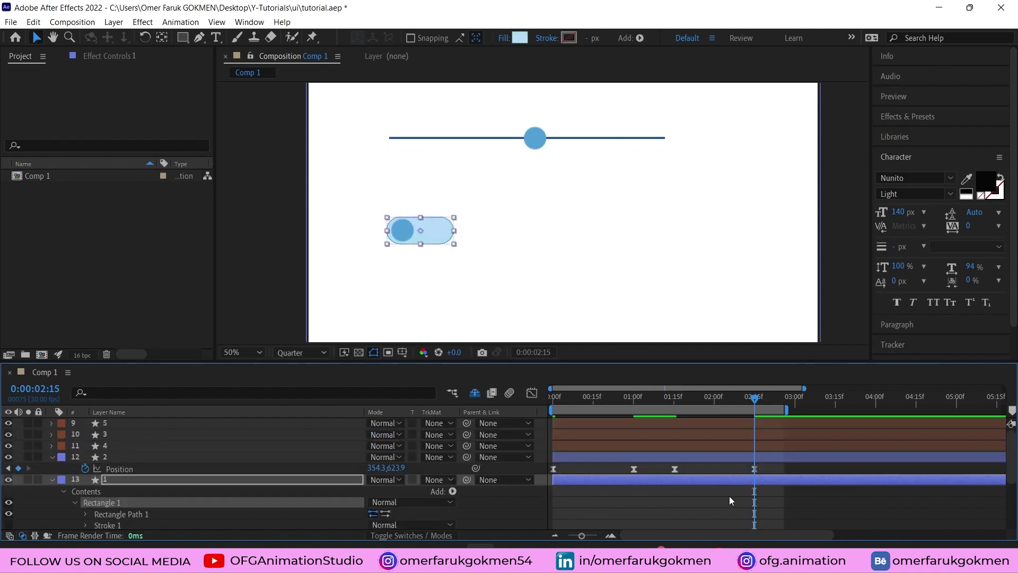
Apply Easy Ease to all four of layer 1's fill Color keyframes.
scroll(729, 495, down, 3)
drag(766, 504, 546, 512)
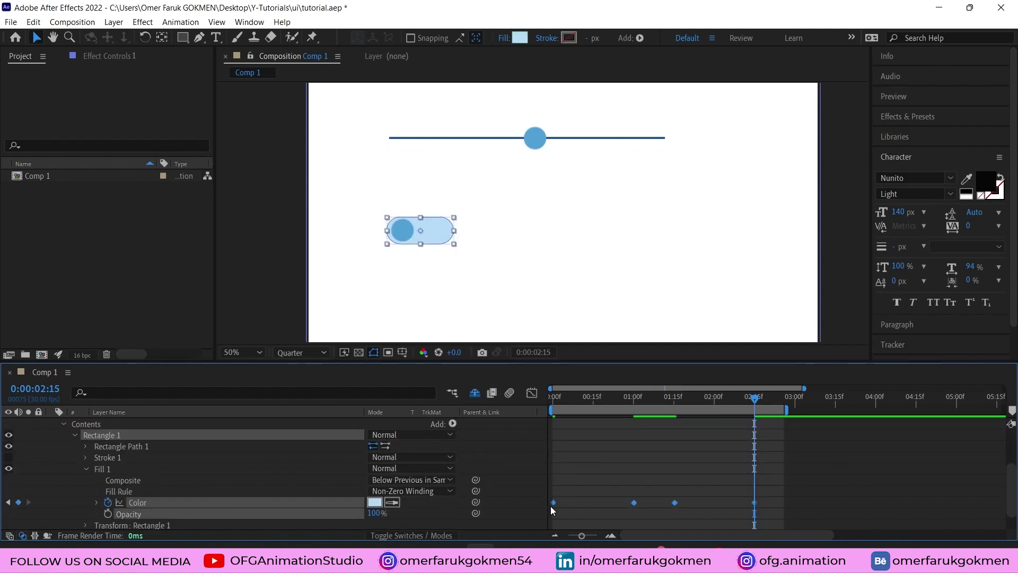
right_click(552, 504)
mouse_move(571, 499)
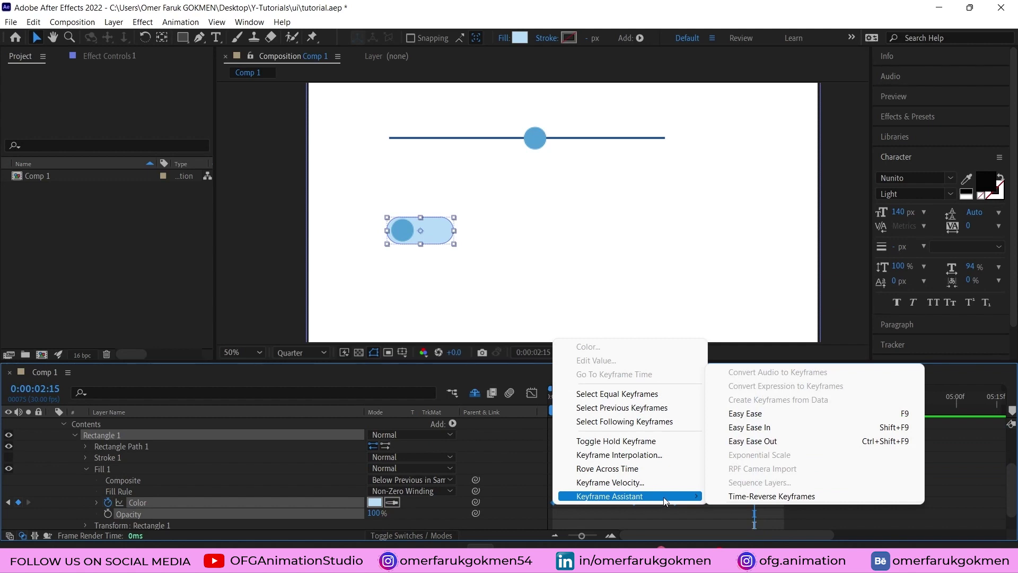
click(747, 414)
Preview the eased color change from the start of the composition.
key(space)
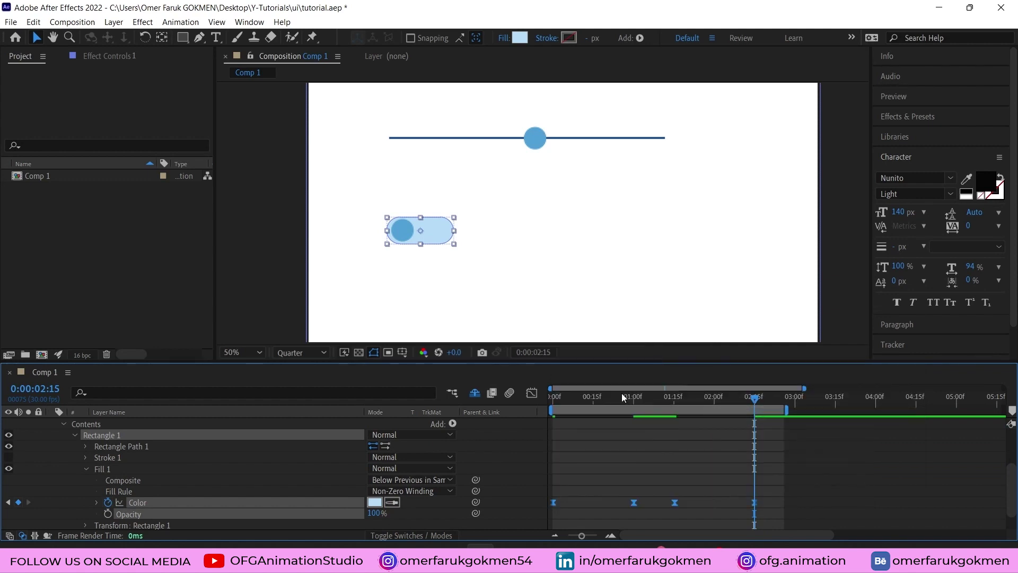
drag(615, 403, 551, 408)
key(space)
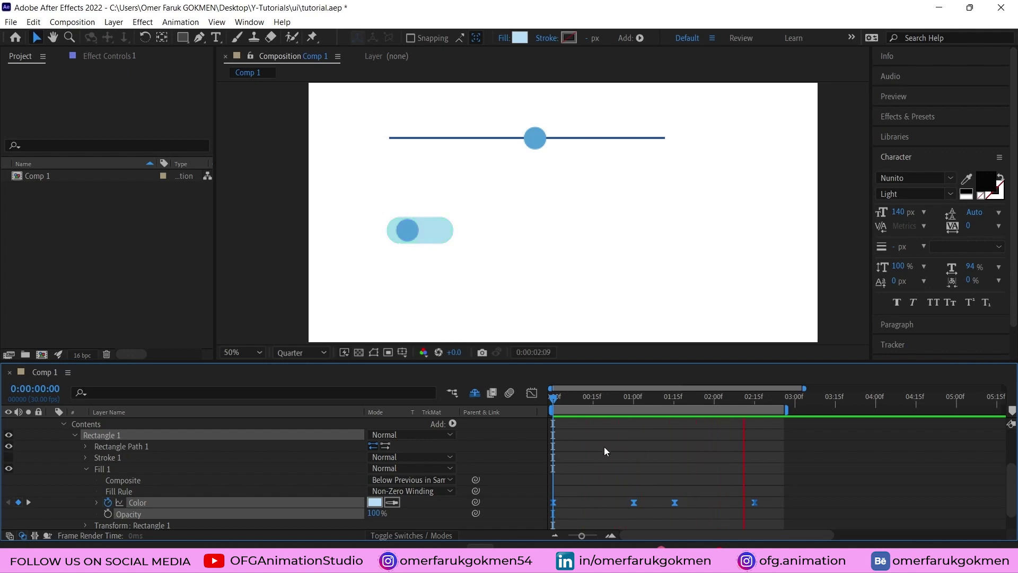
click(664, 491)
Reshape the fill Color's speed graph to peak early in the change to green and late in the change back to blue.
drag(775, 496, 556, 509)
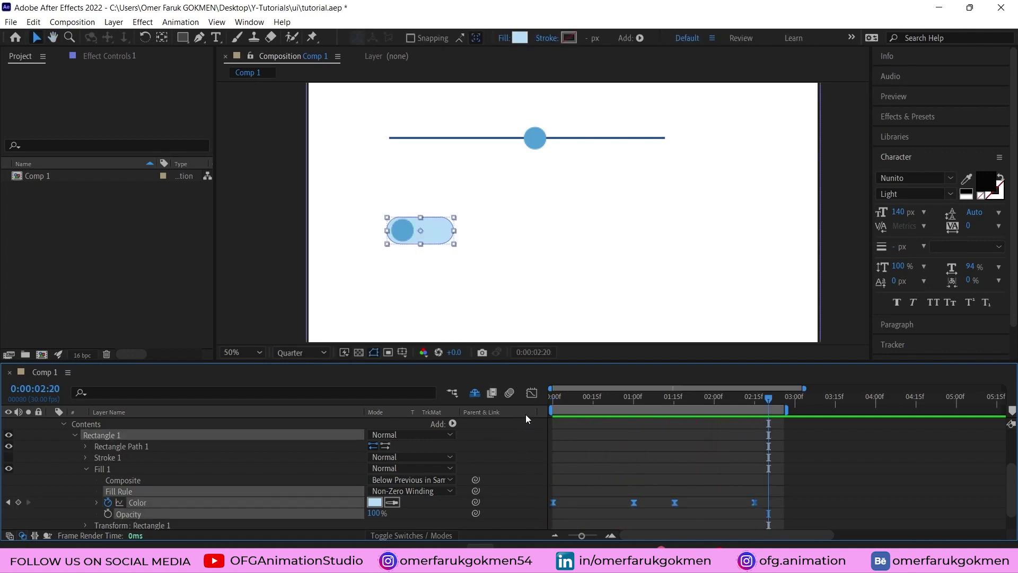
click(531, 393)
drag(637, 495, 580, 508)
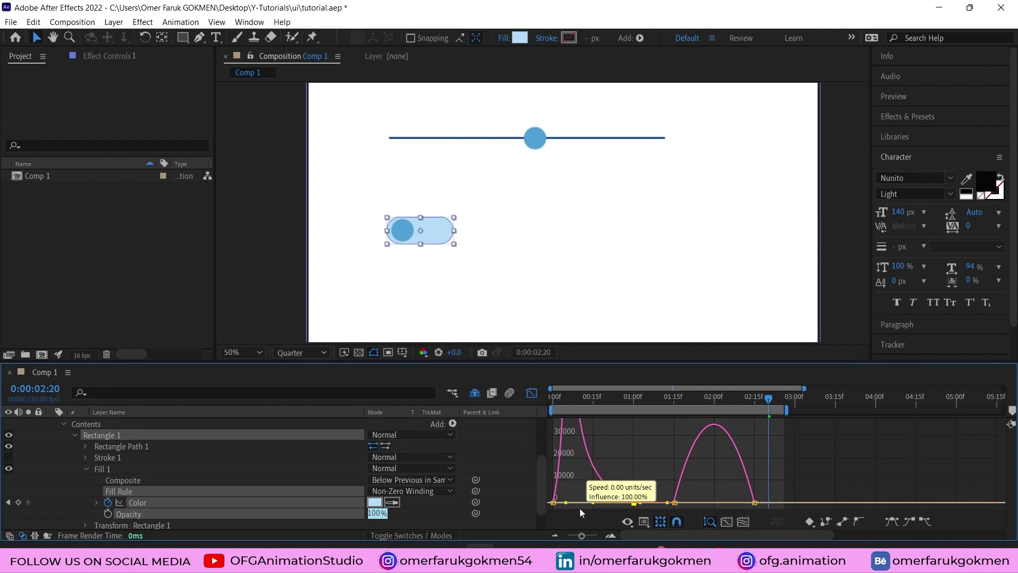
drag(656, 491, 726, 505)
Play back the toggle's reshaped color timing against the knob motion.
key(space)
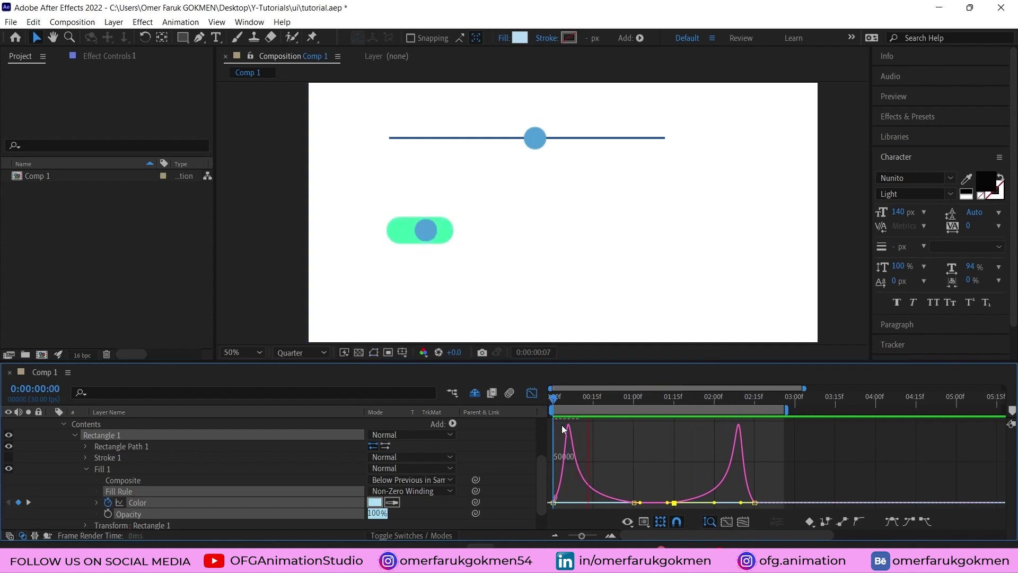
key(space)
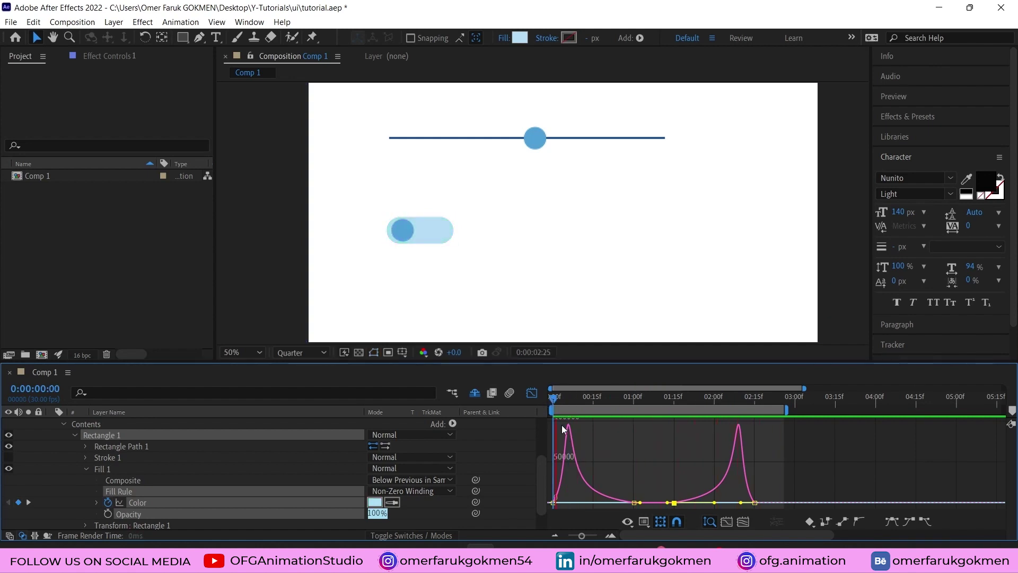
key(space)
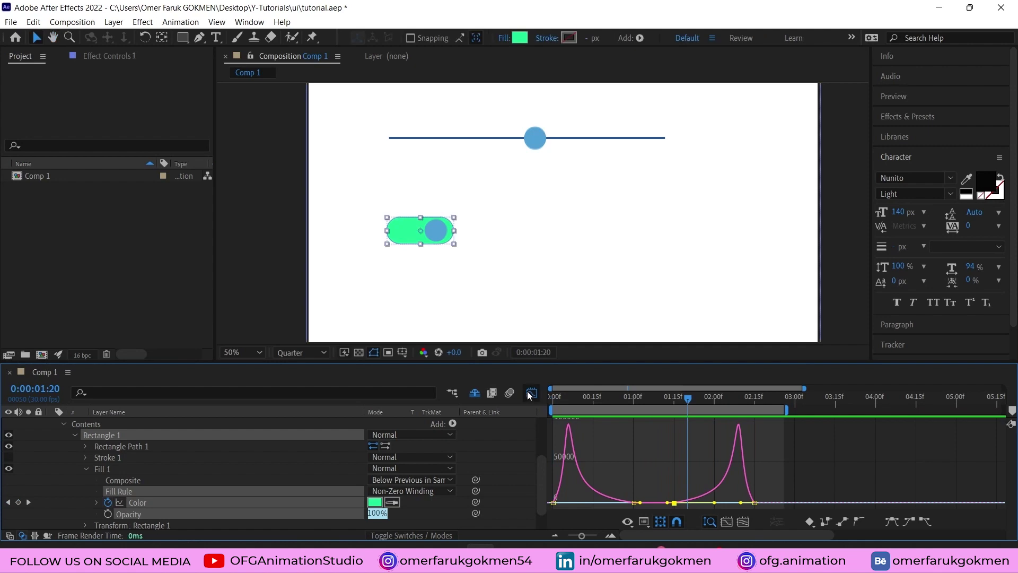
Close the Graph Editor and copy the starting blue Color keyframe to 0:00:00:23.
key(shift+F3)
click(628, 491)
drag(631, 419, 619, 416)
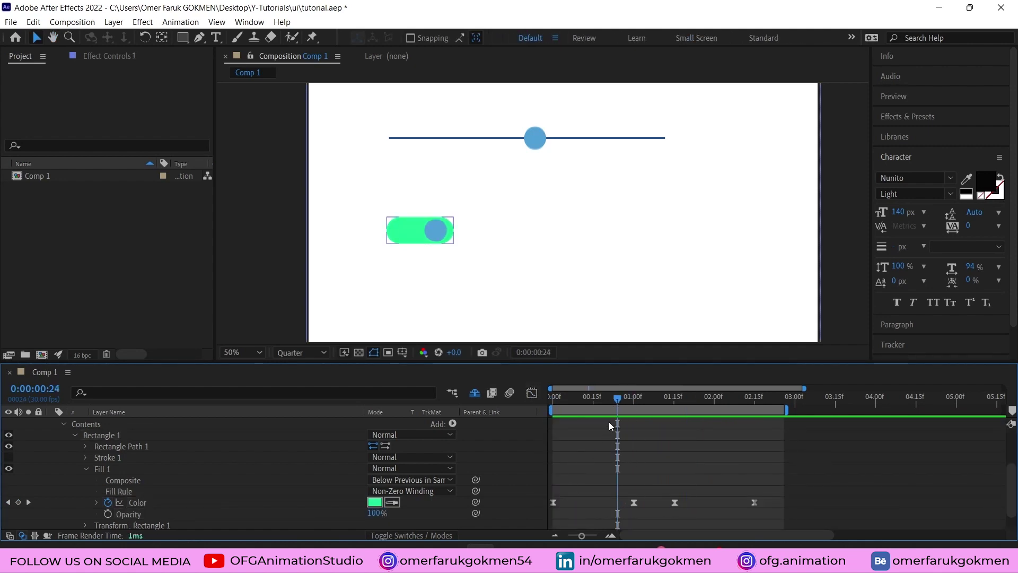
click(614, 401)
click(553, 502)
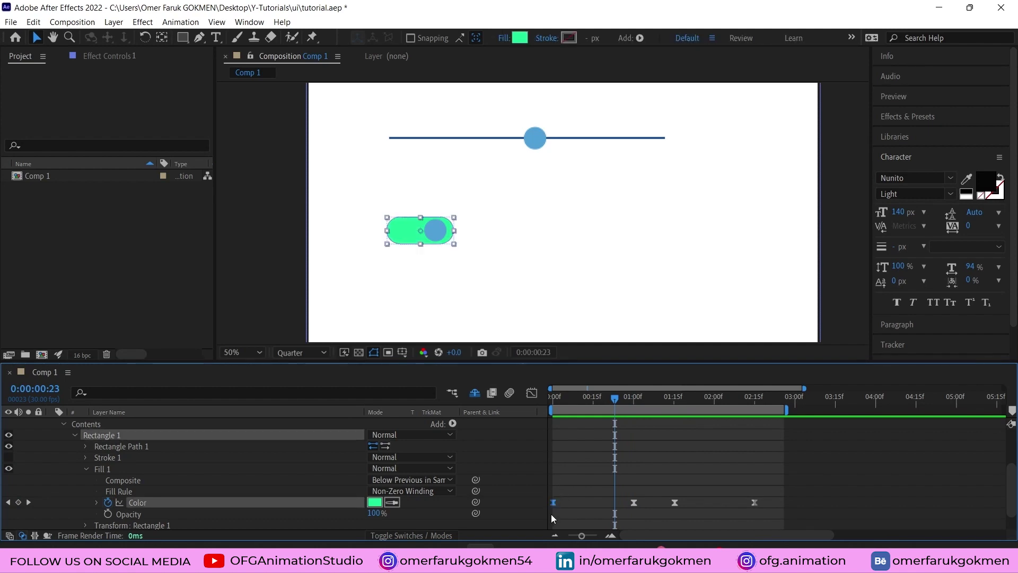
key(ctrl+c)
key(ctrl+v)
Paste the blue Color keyframe at 0:00:01:21 and shift it to 0:00:01:22.
drag(679, 398, 692, 399)
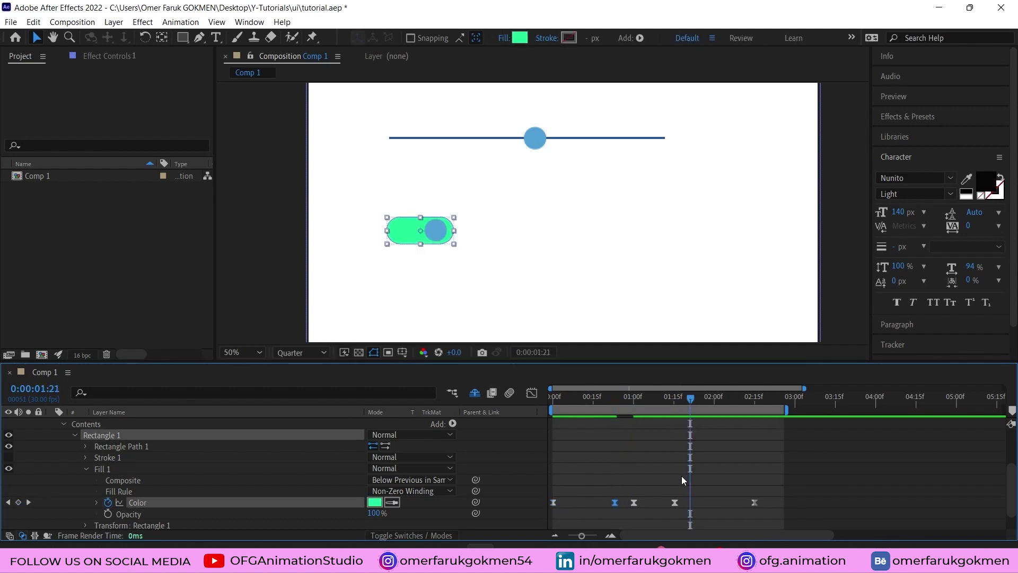
key(ctrl+c)
key(ctrl+v)
drag(691, 502, 694, 502)
Preview the toggle with the added blue keyframes from 0 seconds.
drag(690, 399, 542, 433)
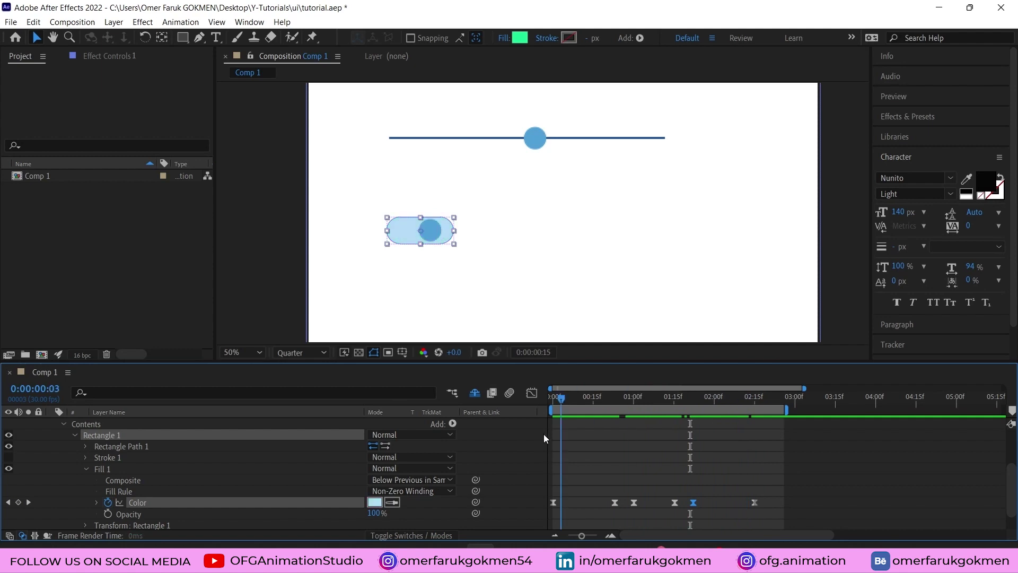
key(space)
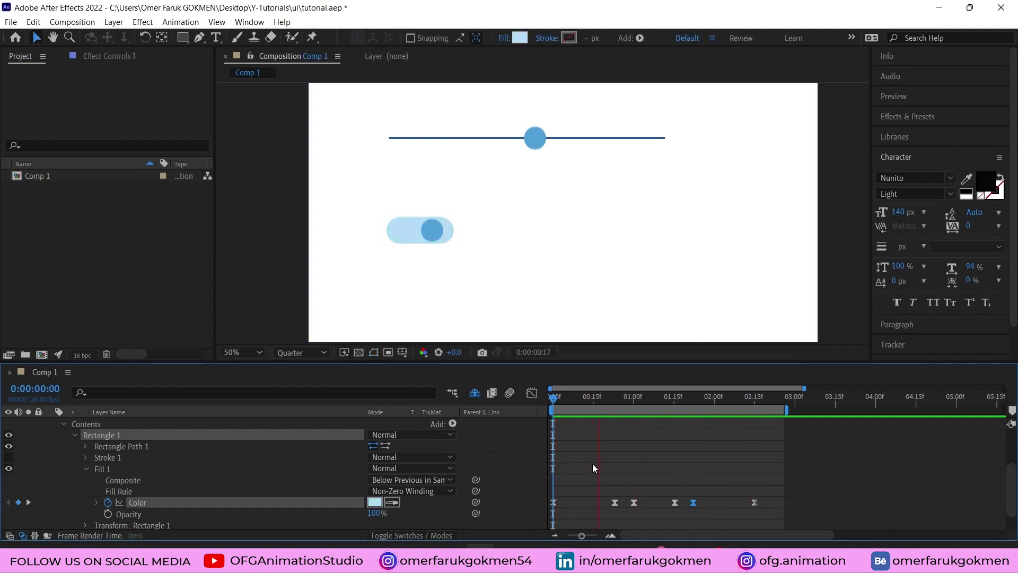
key(space)
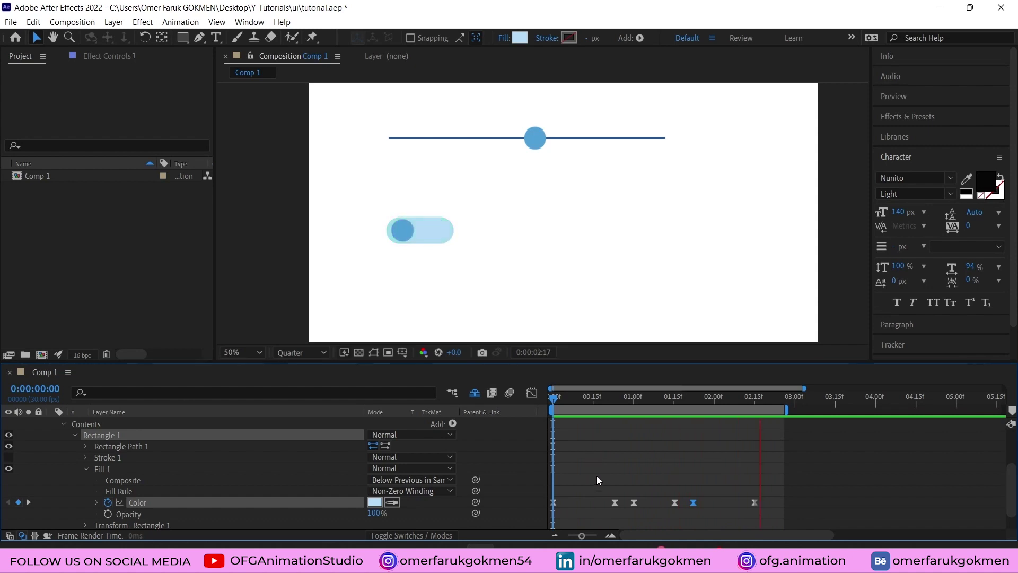
Move the two added blue Color keyframes to about 0:00:00:17 and 0:00:02:00, and preview the new timing.
click(594, 478)
drag(613, 501, 597, 506)
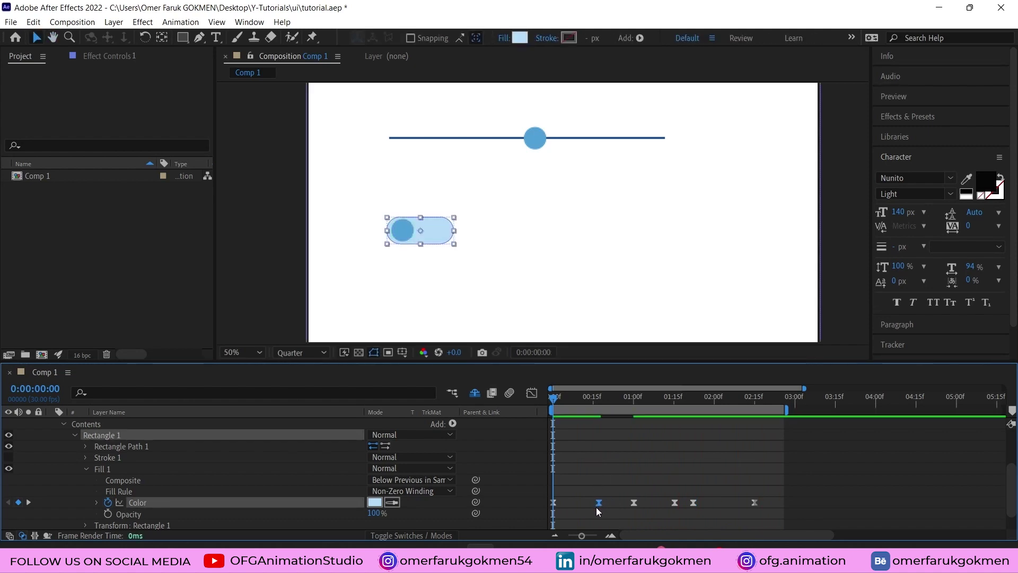
drag(693, 503, 716, 502)
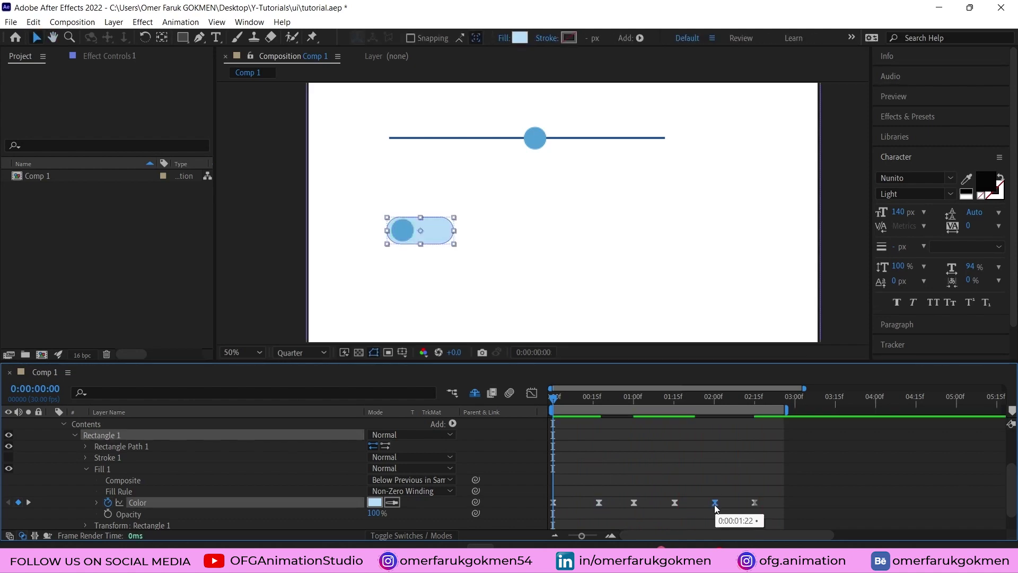
key(space)
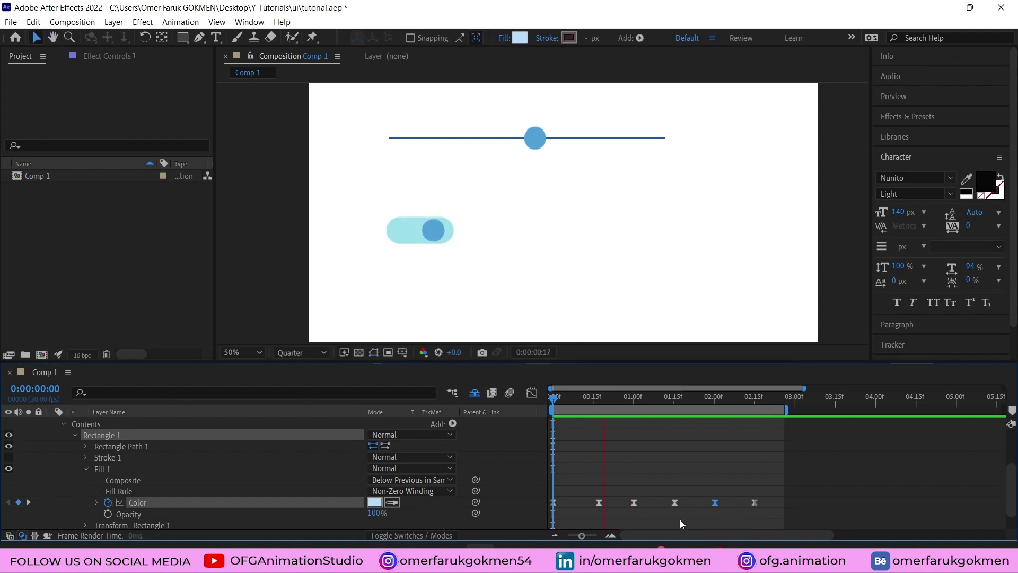
key(space)
Collapse the properties of layers 1 and 2 and lock both layers.
scroll(65, 428, up, 3)
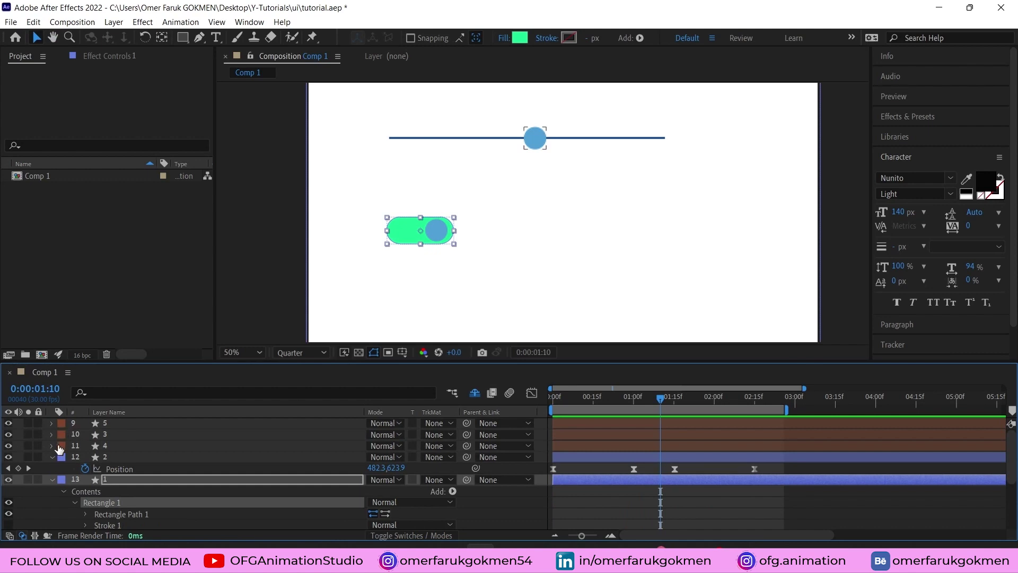
click(52, 480)
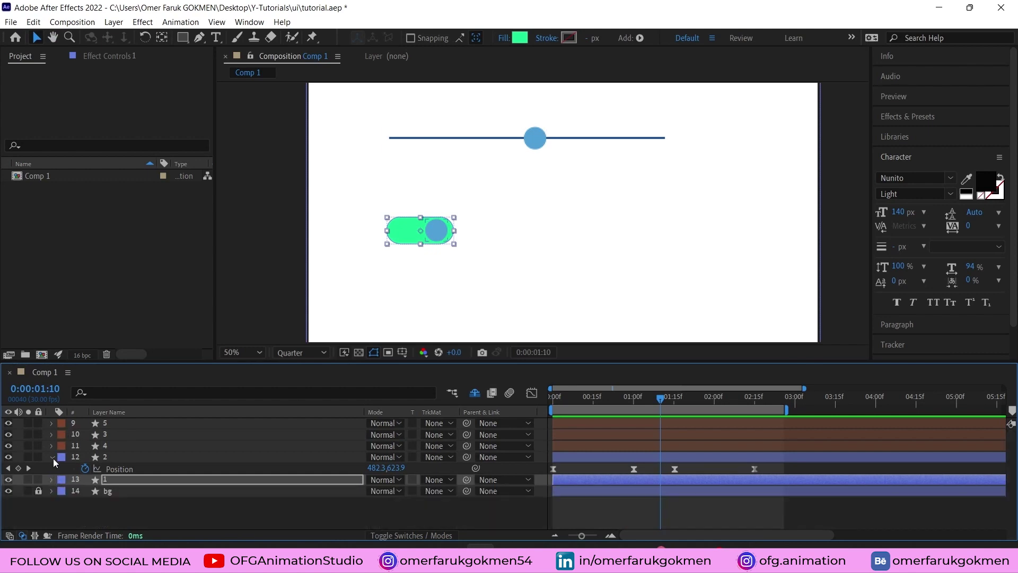
click(52, 456)
click(634, 397)
drag(634, 398, 706, 399)
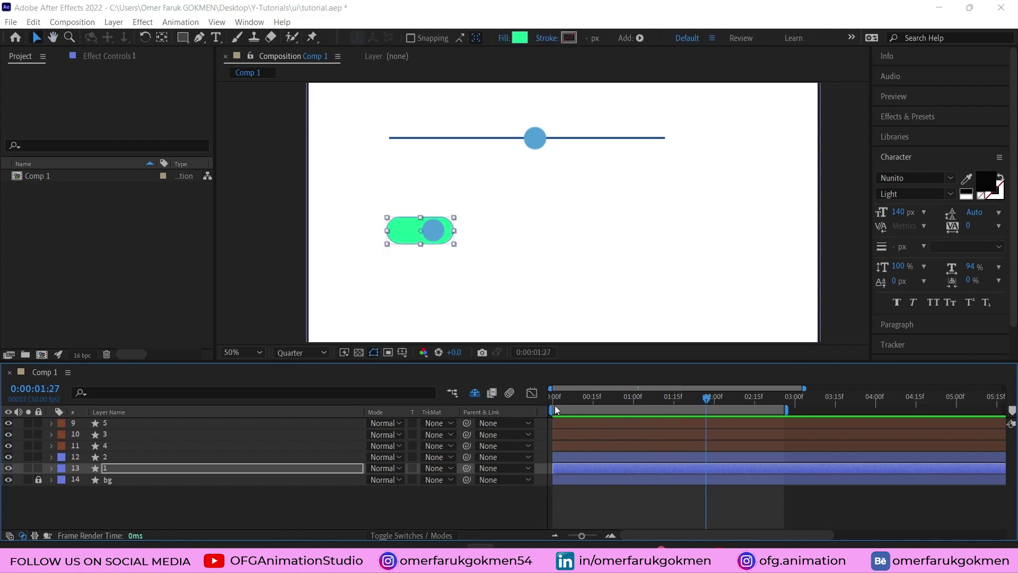
drag(39, 459, 39, 469)
Examine what layers 4, 3 and 5 of the slider contain by soloing them one at a time.
click(107, 447)
click(108, 432)
click(110, 424)
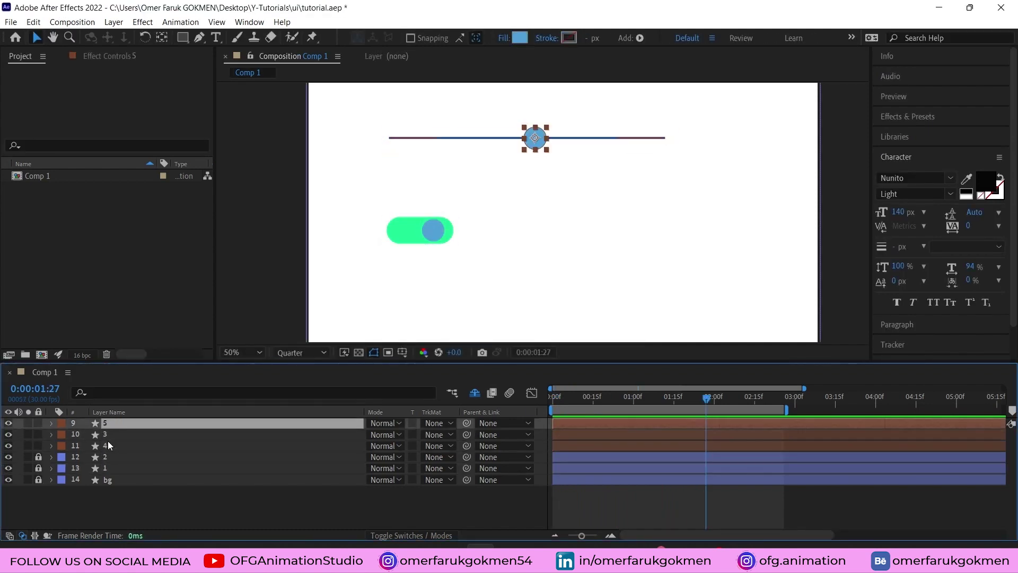
click(107, 443)
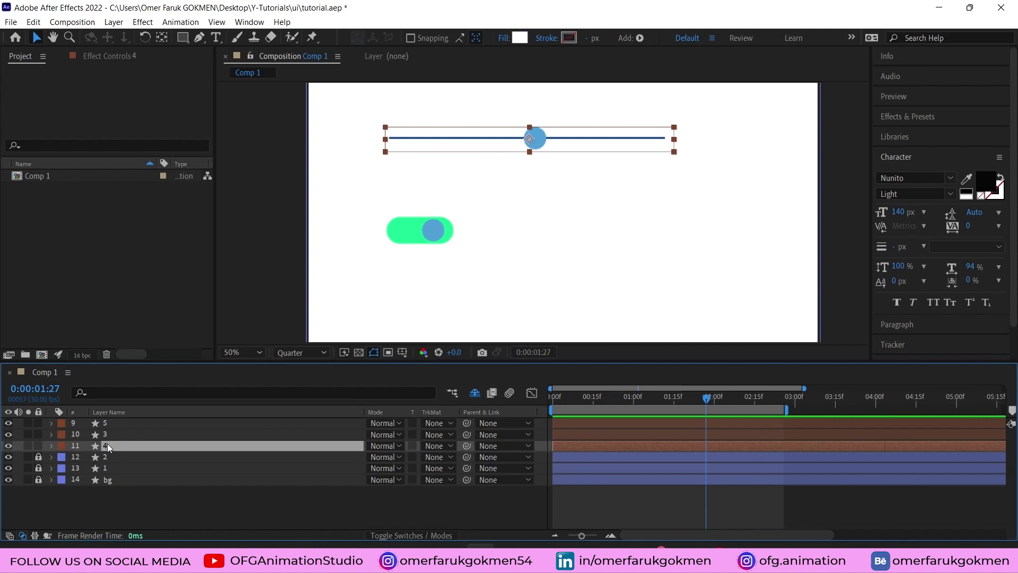
click(28, 445)
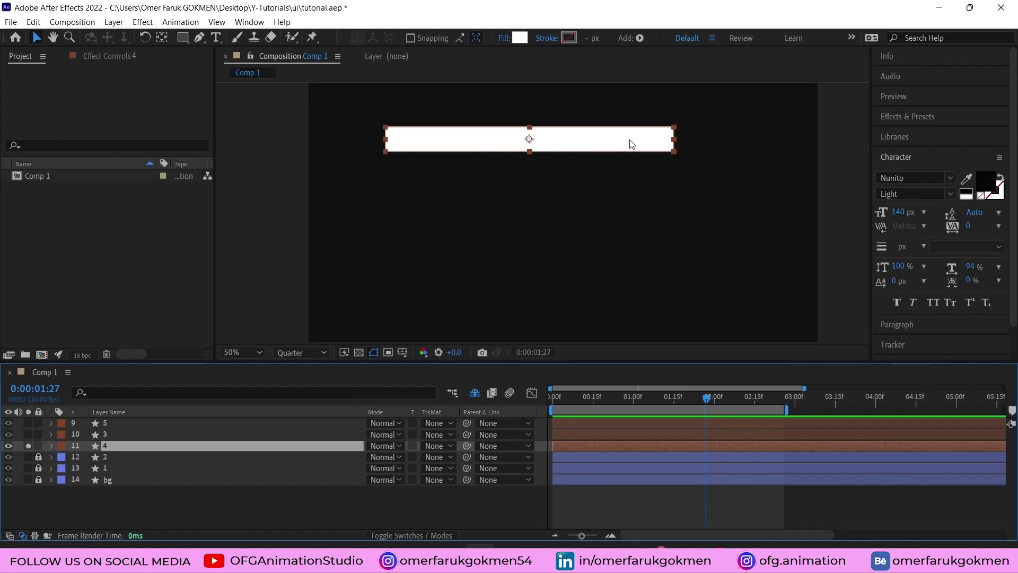
click(28, 445)
click(28, 434)
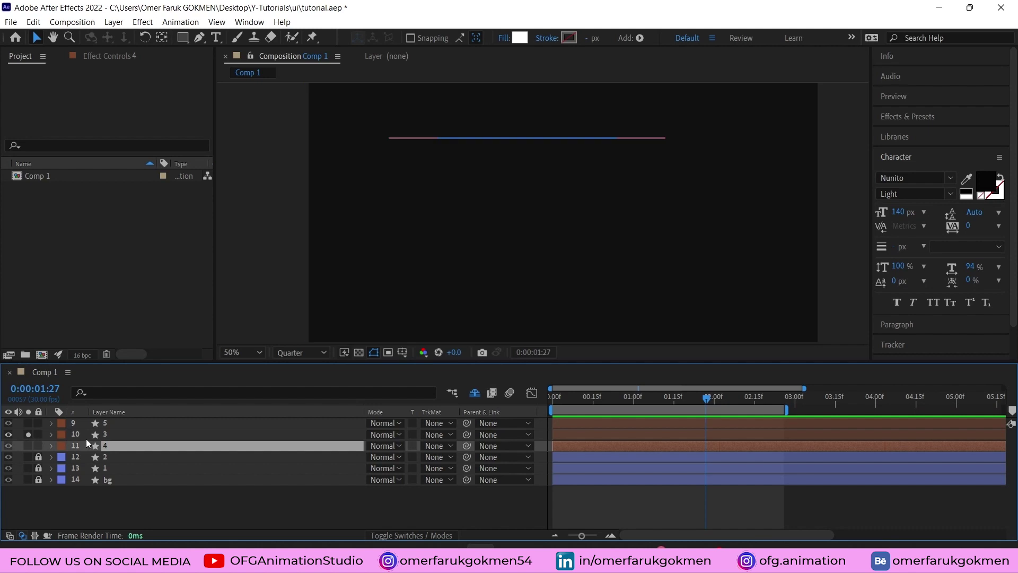
click(88, 434)
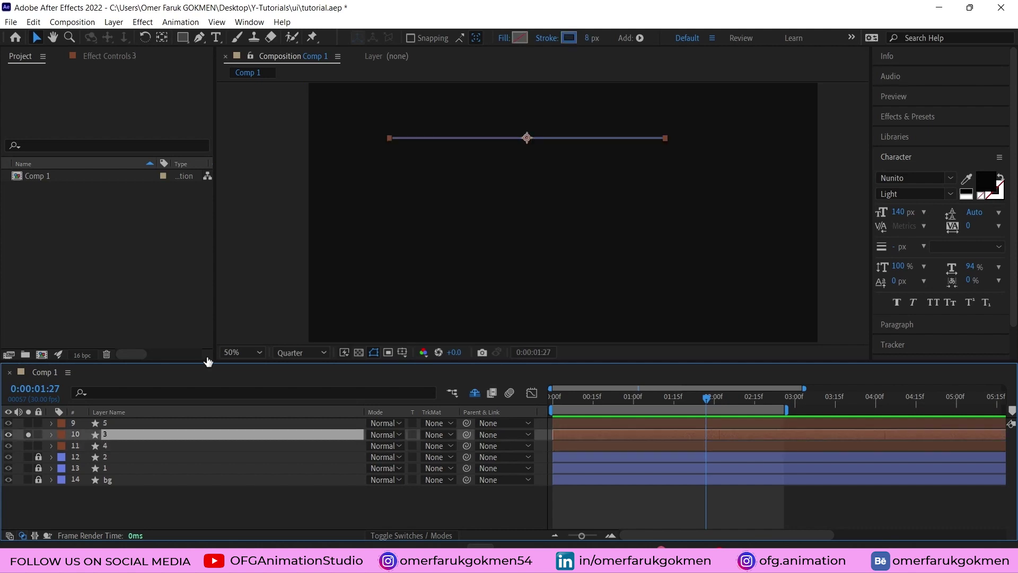
click(28, 434)
click(28, 423)
click(109, 422)
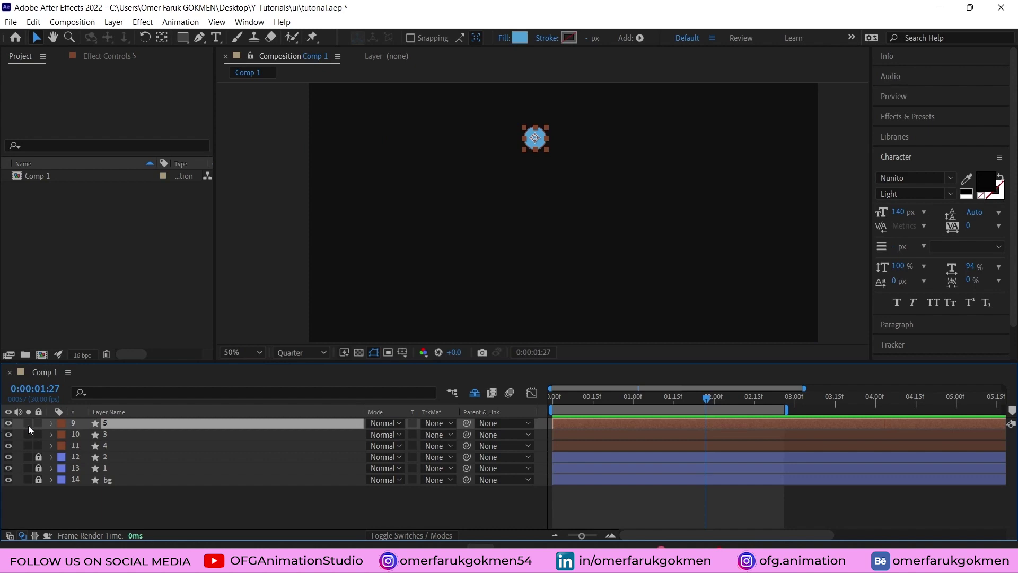
click(29, 423)
click(118, 445)
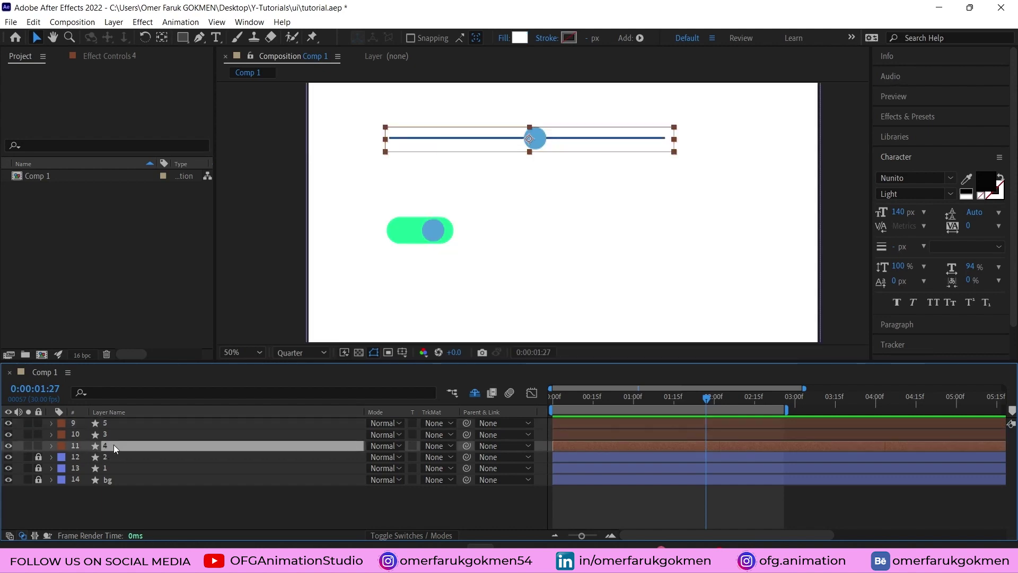
Move layer 4 above layer 3 in the stacking order and rename it mask.
drag(108, 445, 116, 431)
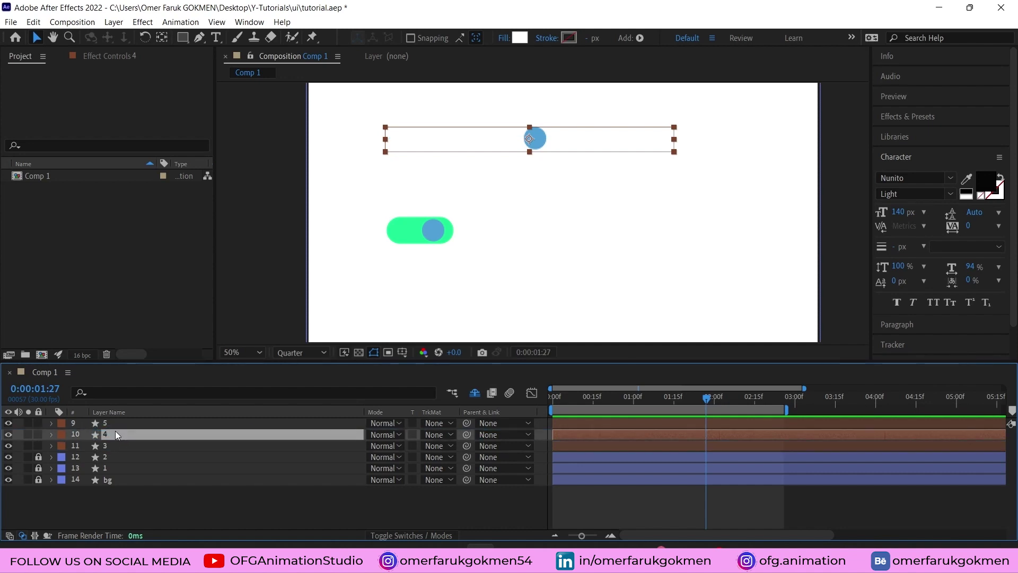
click(108, 447)
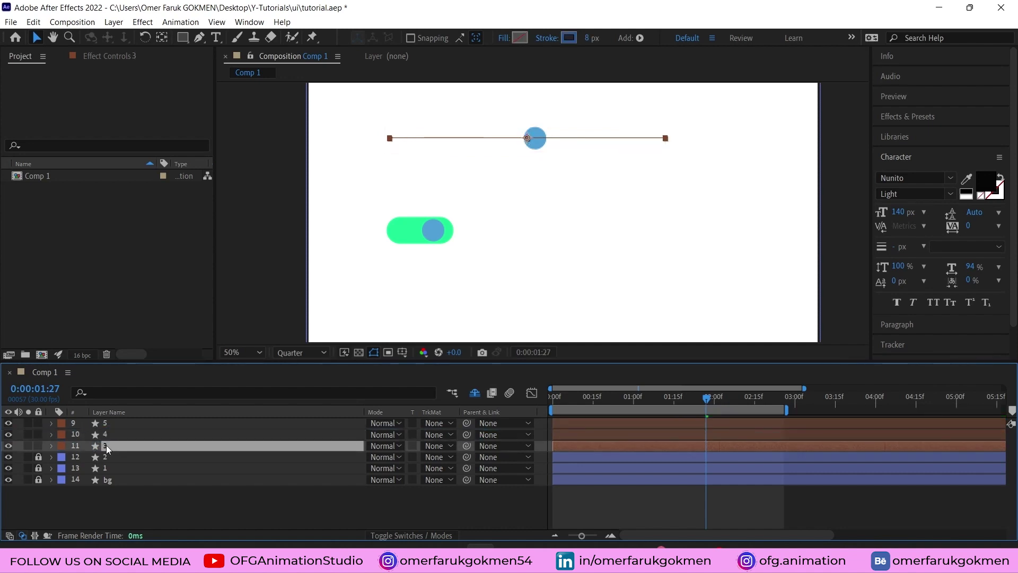
click(107, 435)
key(Return)
text(ams)
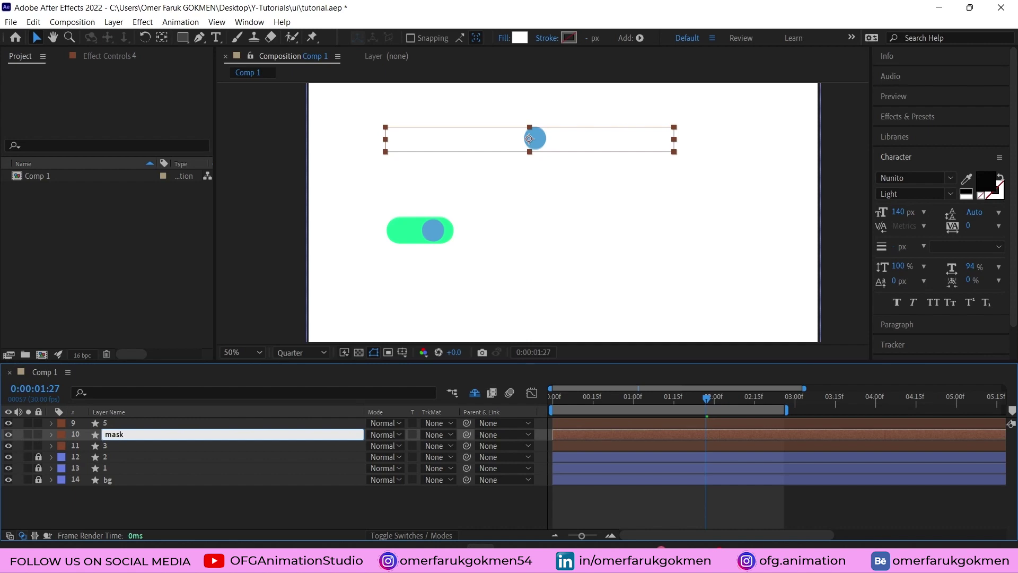
key(Return)
Set layer 3's track matte to Alpha Matte "mask".
click(106, 444)
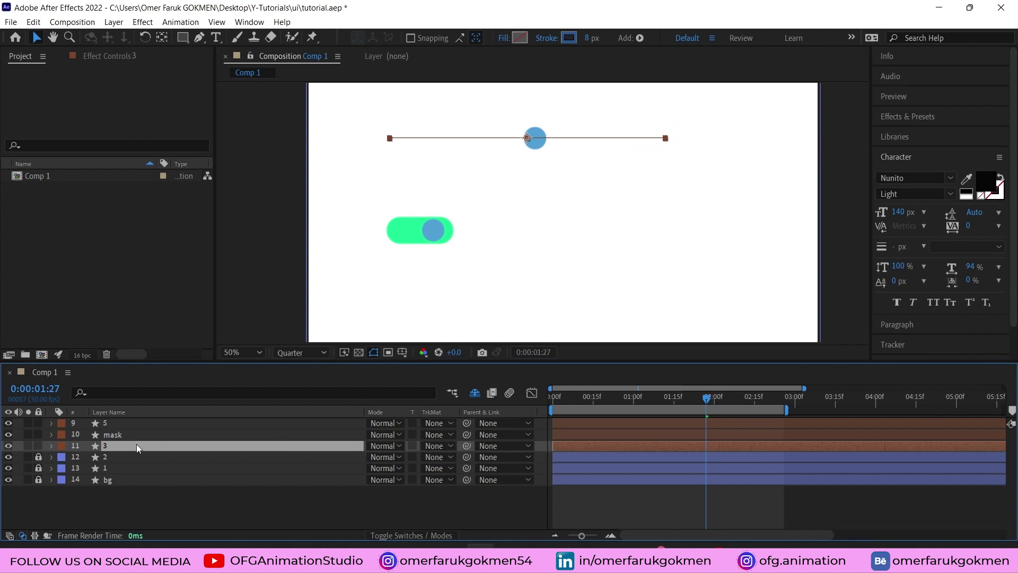
click(438, 450)
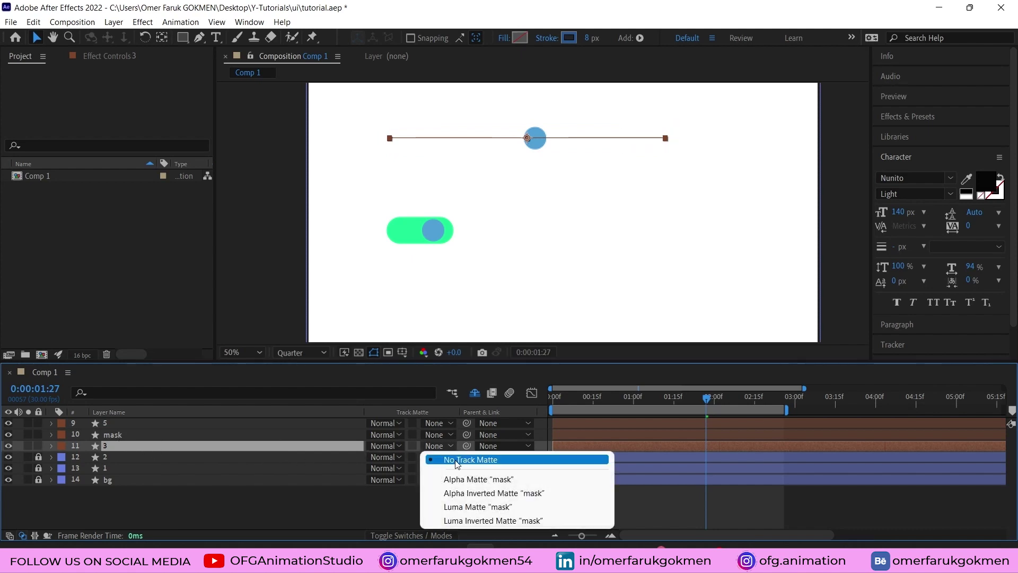
click(466, 478)
click(643, 488)
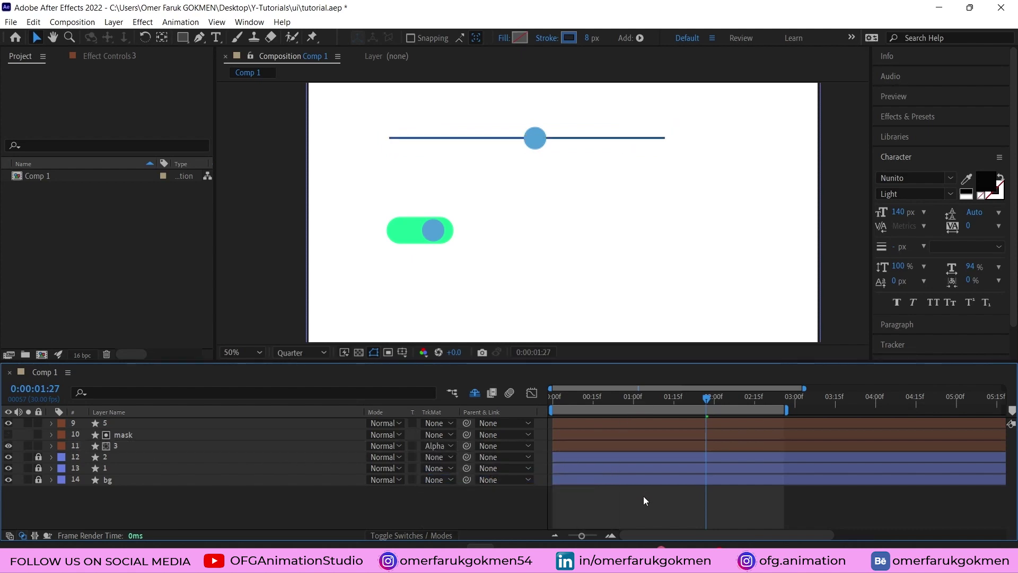
Parent the mask layer to layer 5, with the playhead at 0 seconds.
key(Home)
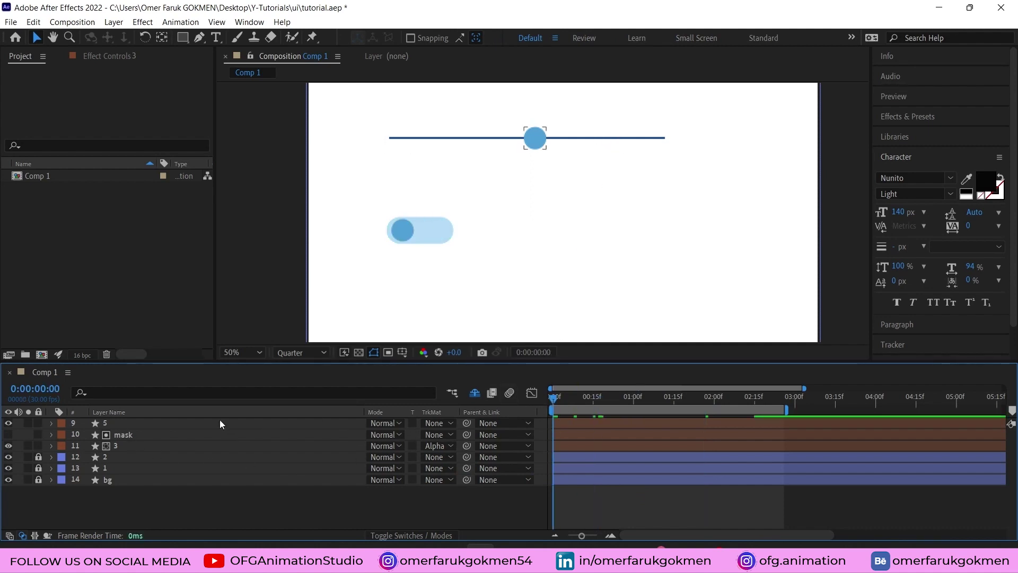
click(120, 435)
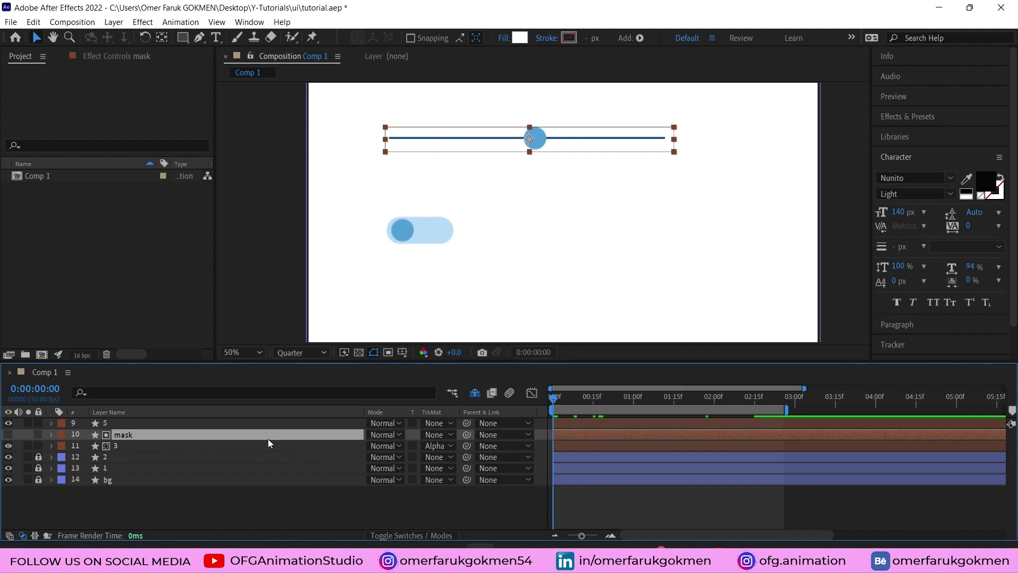
drag(465, 435, 139, 424)
click(139, 423)
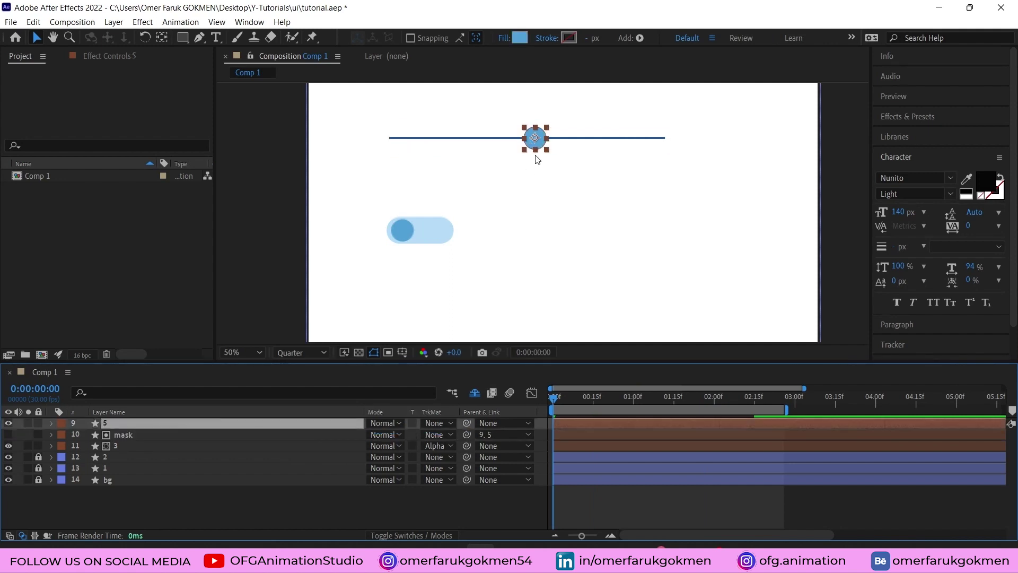
drag(565, 400, 536, 401)
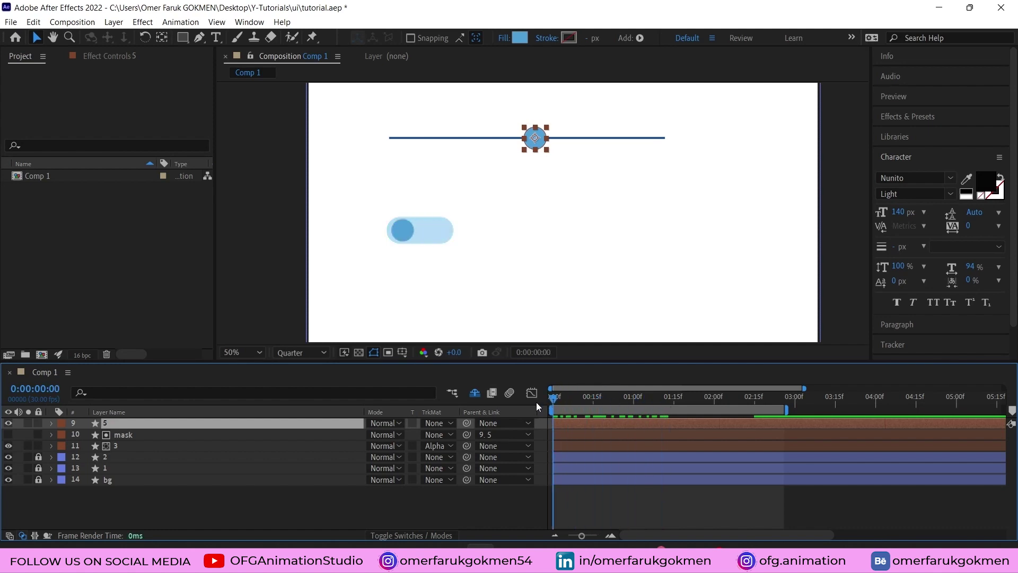
Shift the mask layer horizontally so its right edge sits at the centre of the slider's circle.
click(129, 435)
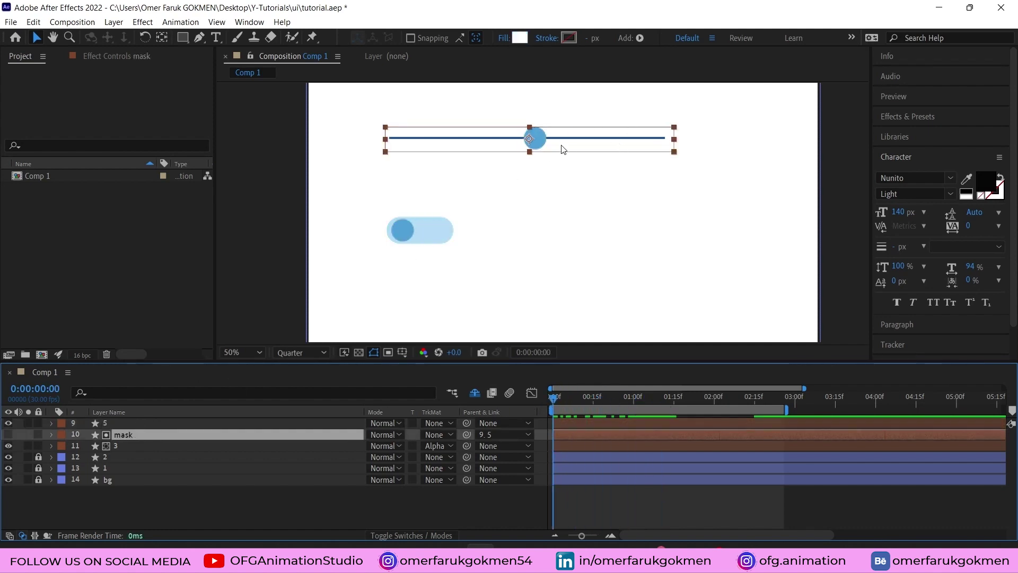
drag(620, 155, 487, 161)
drag(568, 402, 512, 406)
Keyframe layer 5's Position at 0 seconds and slide the circle right along the line to 1064.3, 276.9 at 0:00:02:00.
click(117, 424)
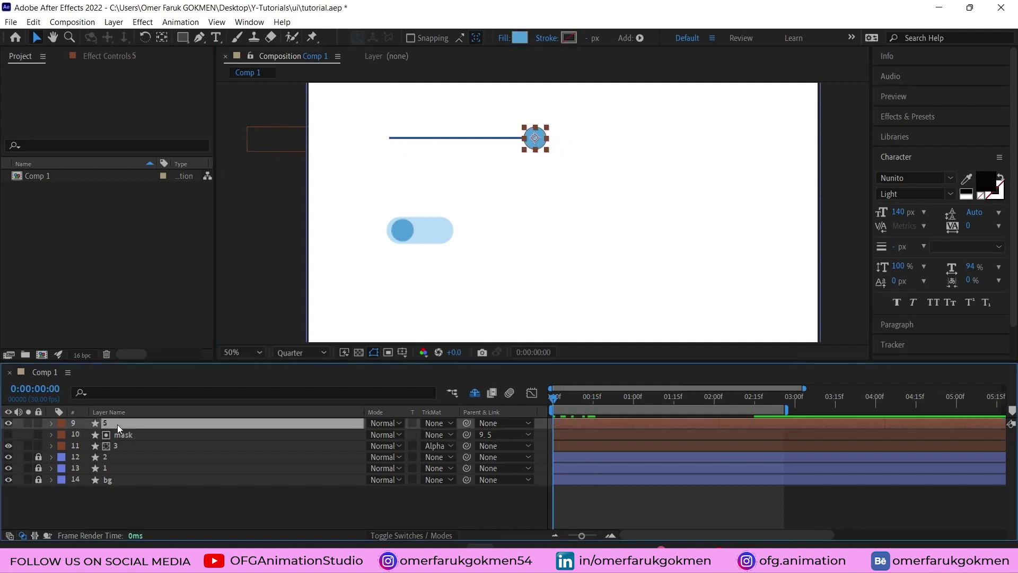
key(p)
click(84, 435)
drag(594, 397, 715, 409)
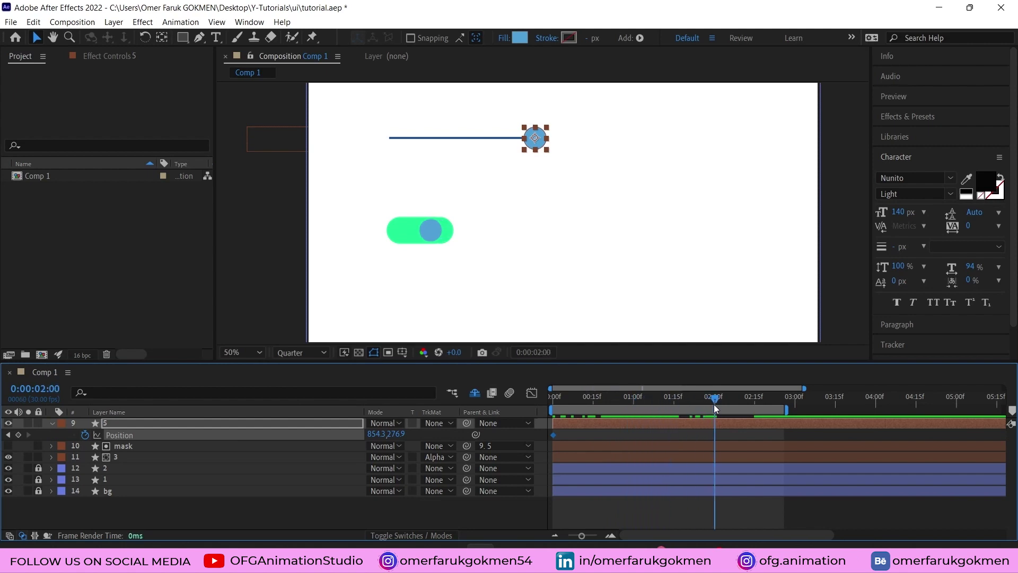
drag(545, 139, 590, 138)
key(ctrl+z)
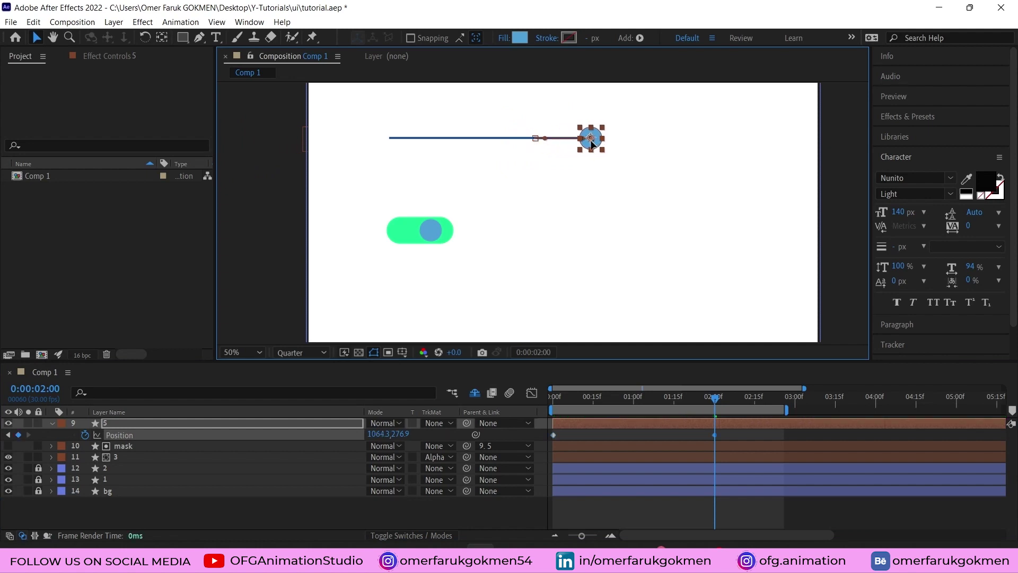
click(643, 429)
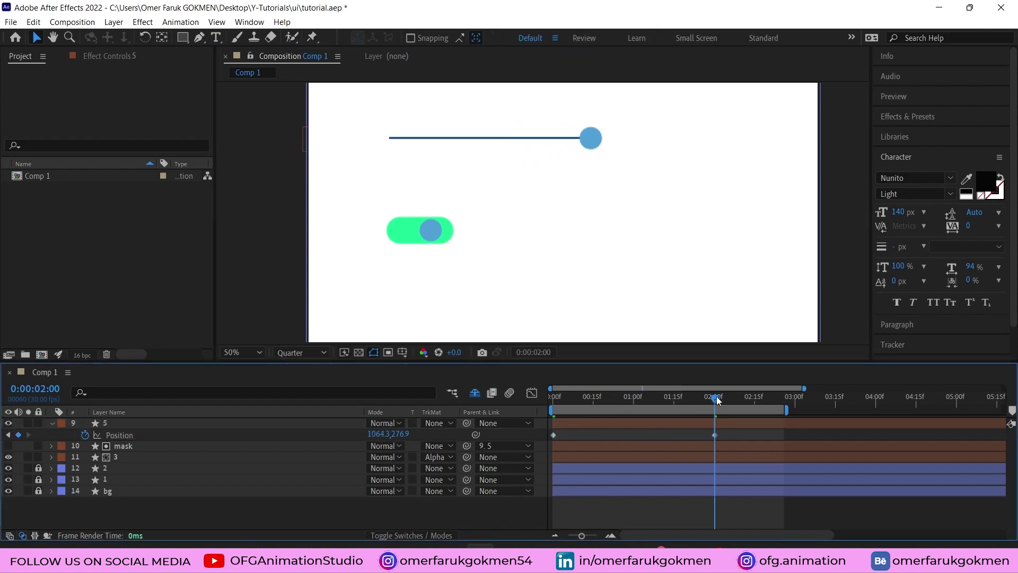
Add layer 5 Position keyframes near the line's left part at 0:00:03:00 and at its right end at 0:00:04:15, and preview the motion.
mouse_move(785, 409)
mouse_down()
mouse_move(942, 409)
mouse_move(794, 403)
mouse_up()
drag(593, 142, 472, 150)
drag(817, 398, 918, 405)
drag(480, 141, 664, 144)
drag(880, 402, 488, 425)
key(space)
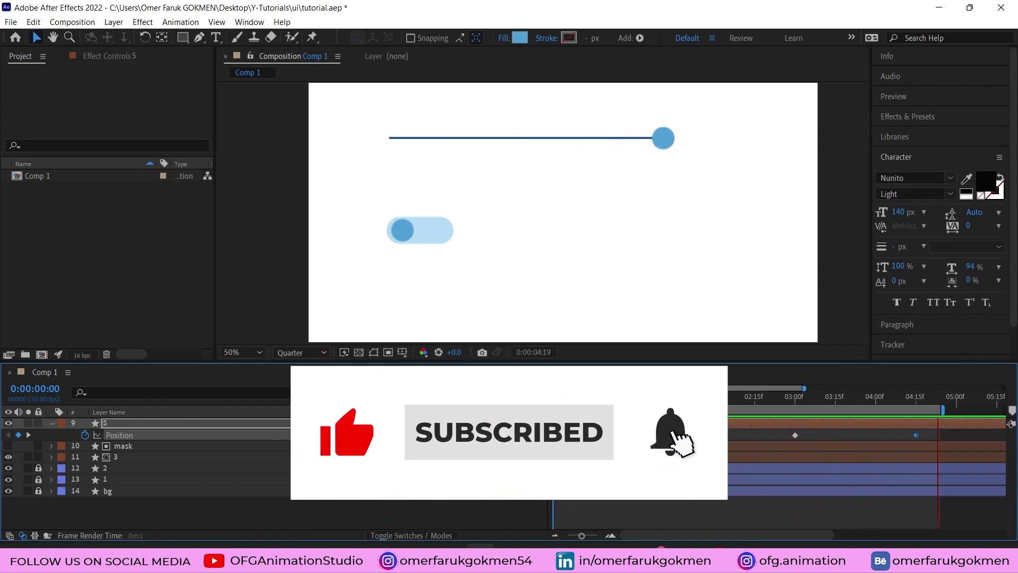
key(space)
Move layer 5's 2-second Position keyframe to about 0:00:01:01 and preview the timing.
click(652, 398)
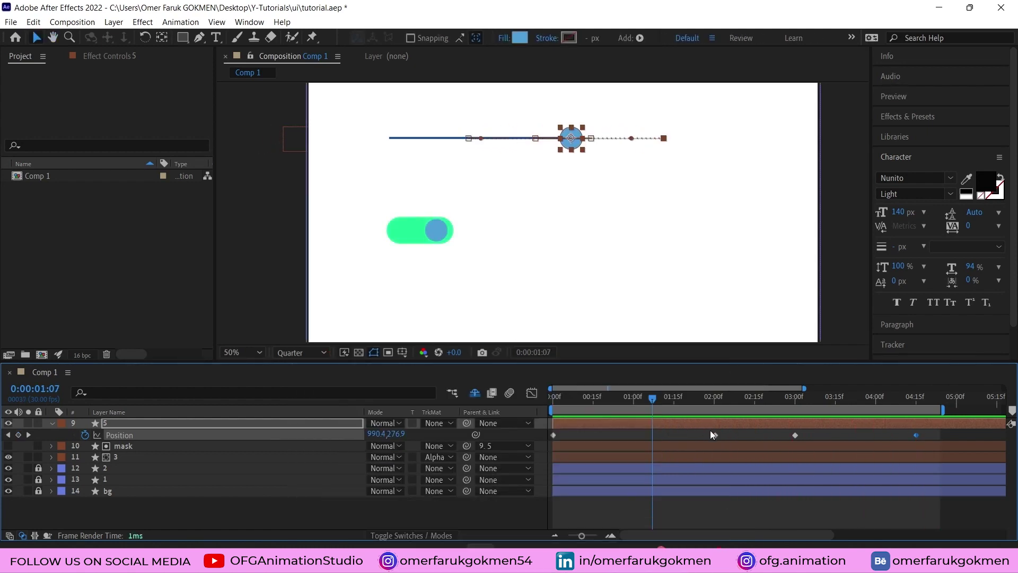
drag(714, 434, 637, 435)
key(space)
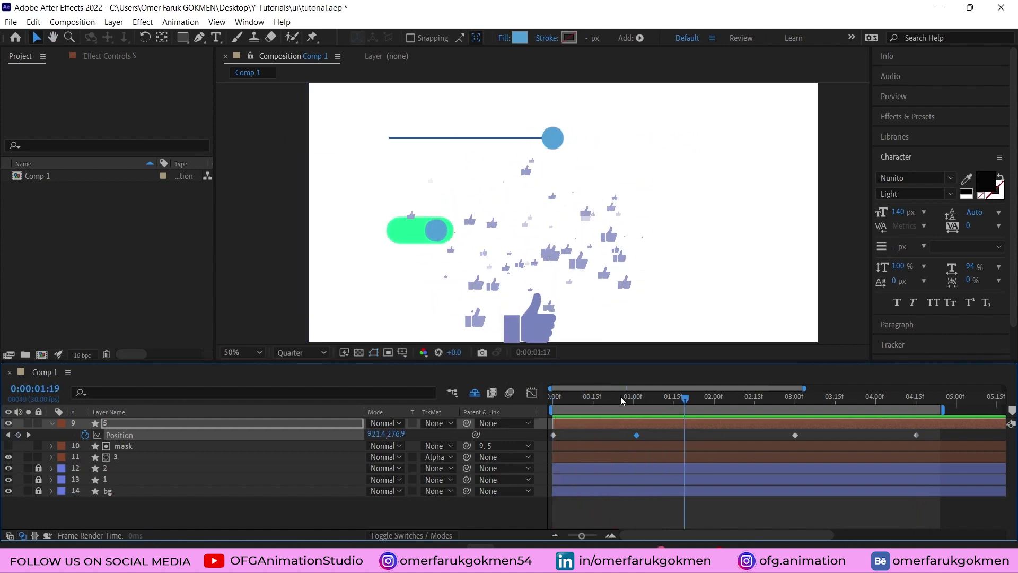
key(space)
Add holds by copying the 1-second Position keyframe to about 0:00:02:05 and the 3-second one to about 0:00:03:17, and preview.
click(728, 406)
key(ctrl+c)
key(ctrl+v)
drag(727, 401, 501, 418)
click(795, 435)
key(ctrl+v)
key(space)
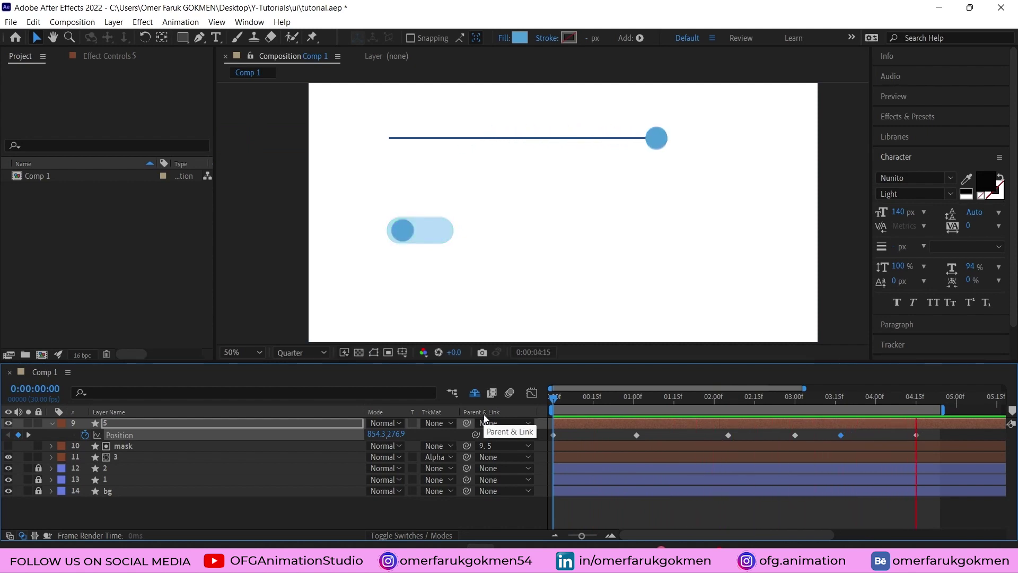
key(space)
Select layer 5's Position keyframes and apply Easy Ease to them in the Graph Editor.
drag(931, 431, 621, 441)
click(535, 393)
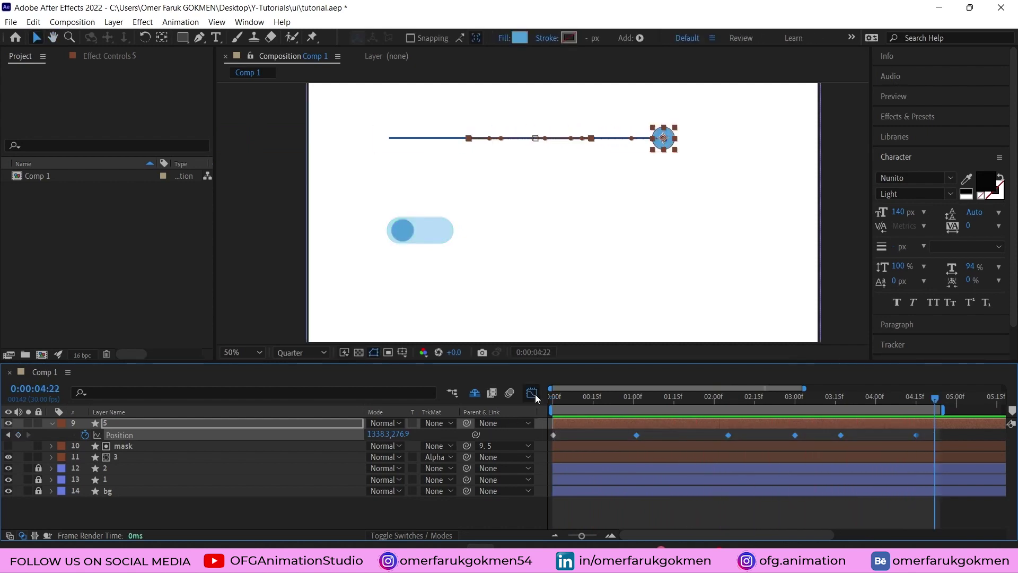
click(531, 393)
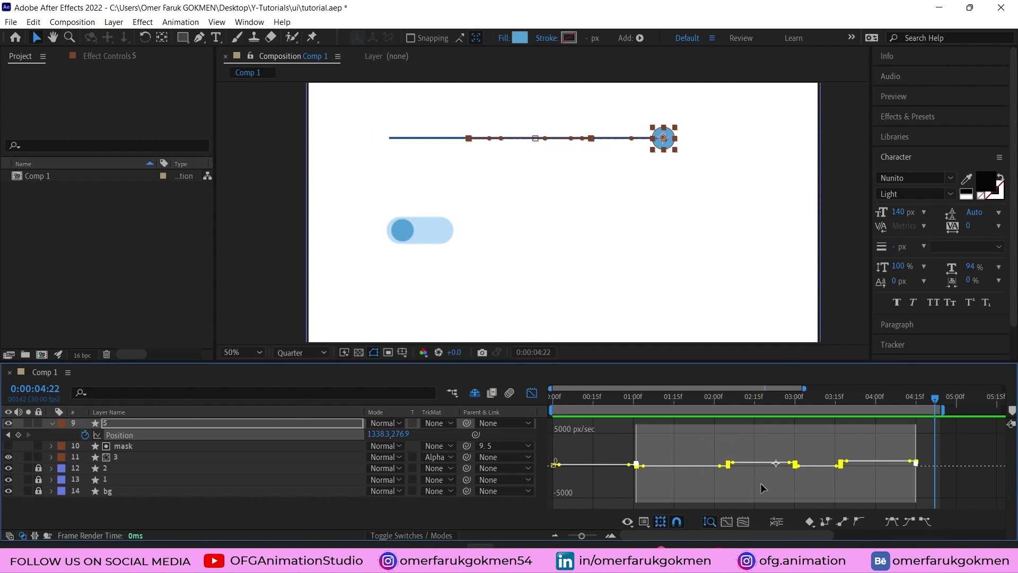
click(895, 521)
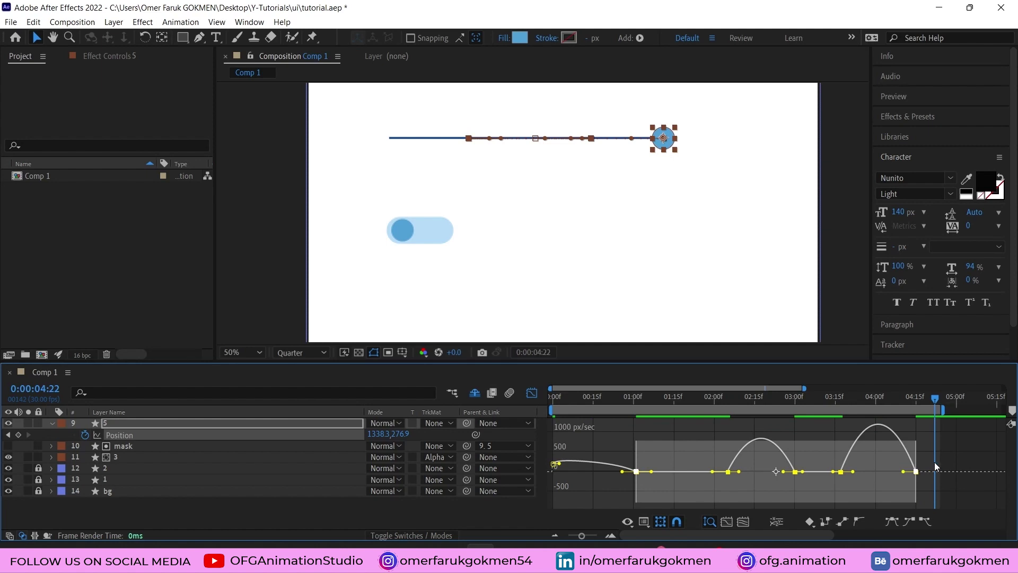
Preview the eased slider motion, scrub through it, and return the playhead to 0 seconds.
key(space)
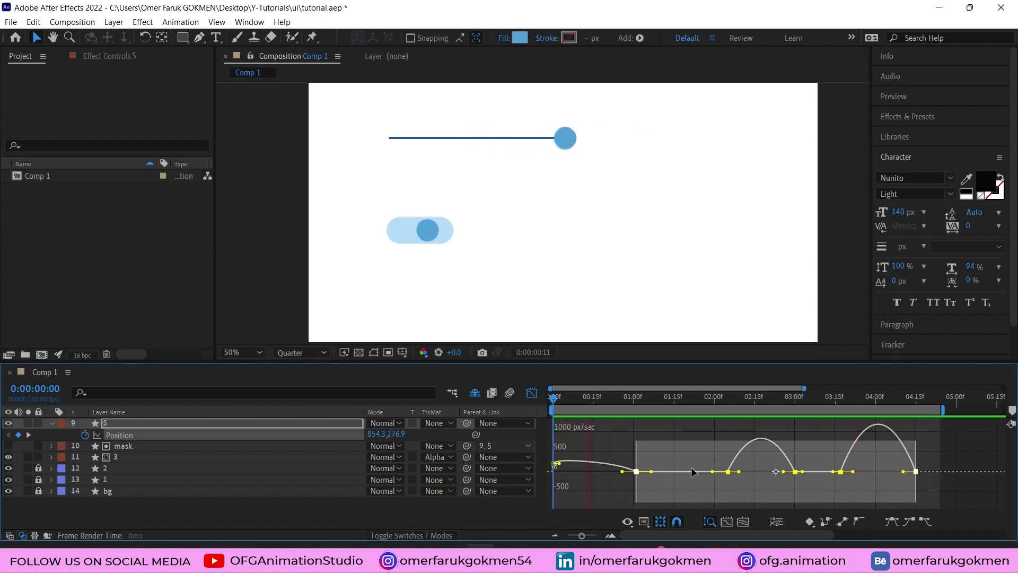
key(space)
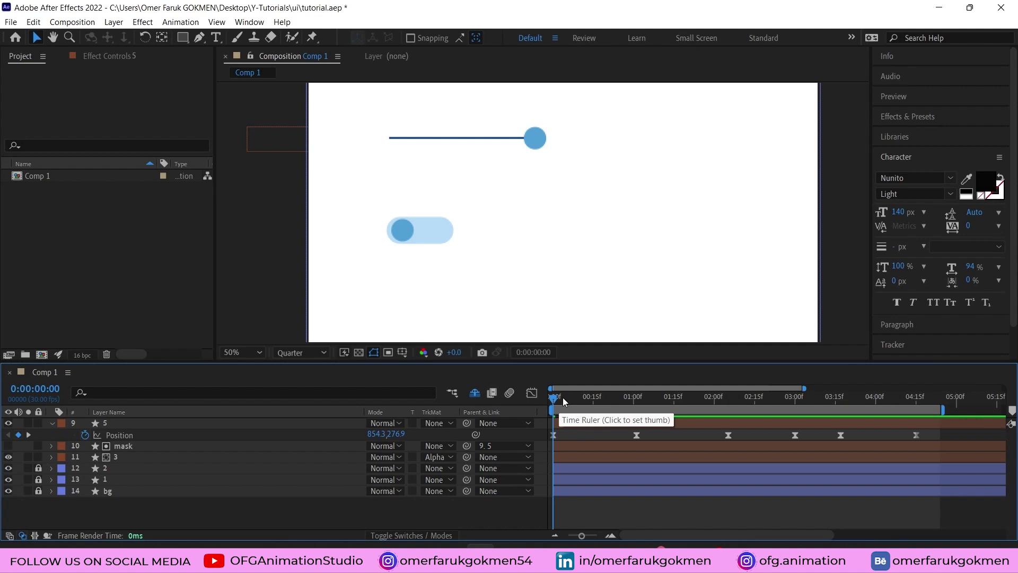
key(space)
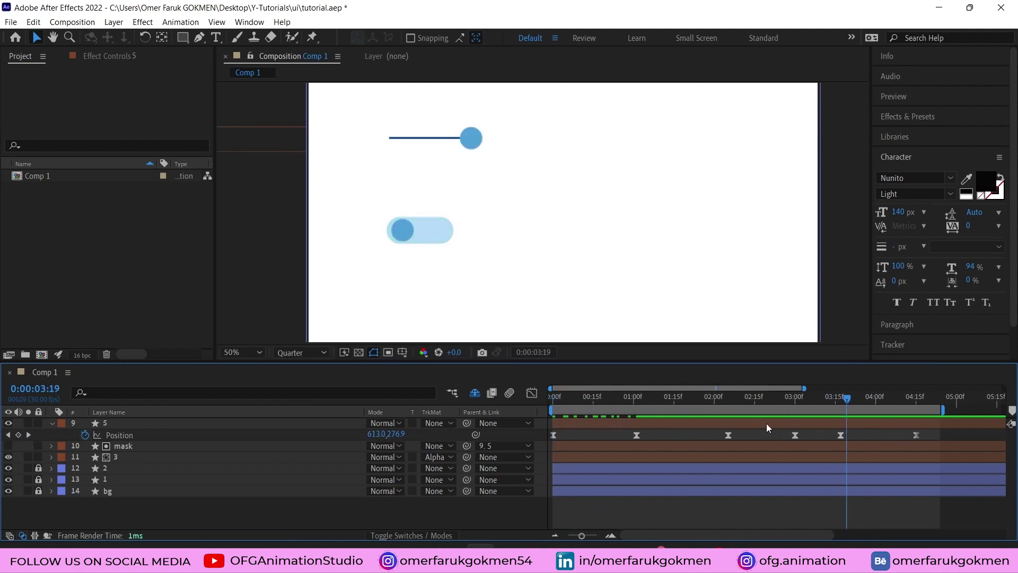
drag(753, 399, 531, 431)
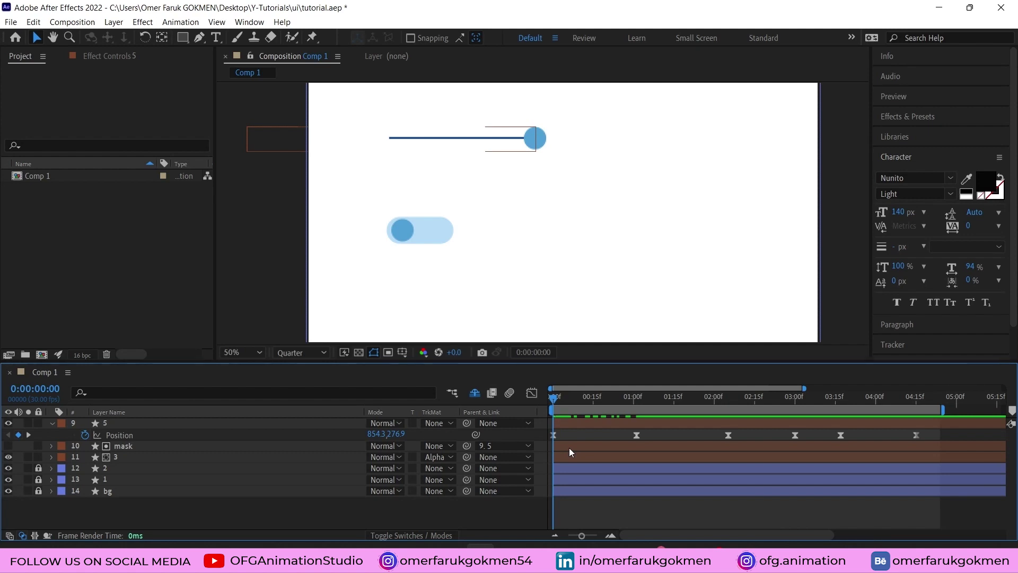
key(minus)
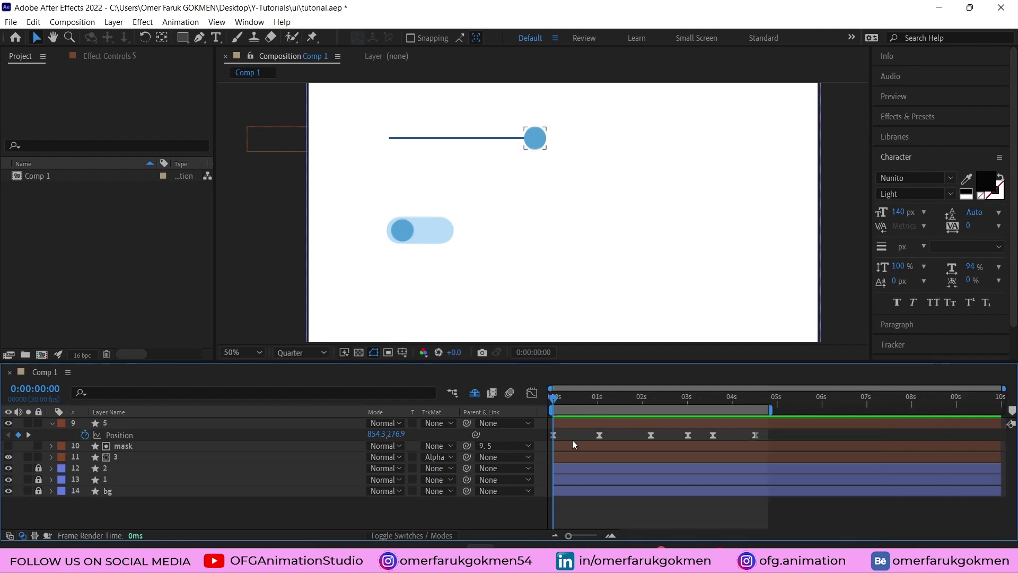